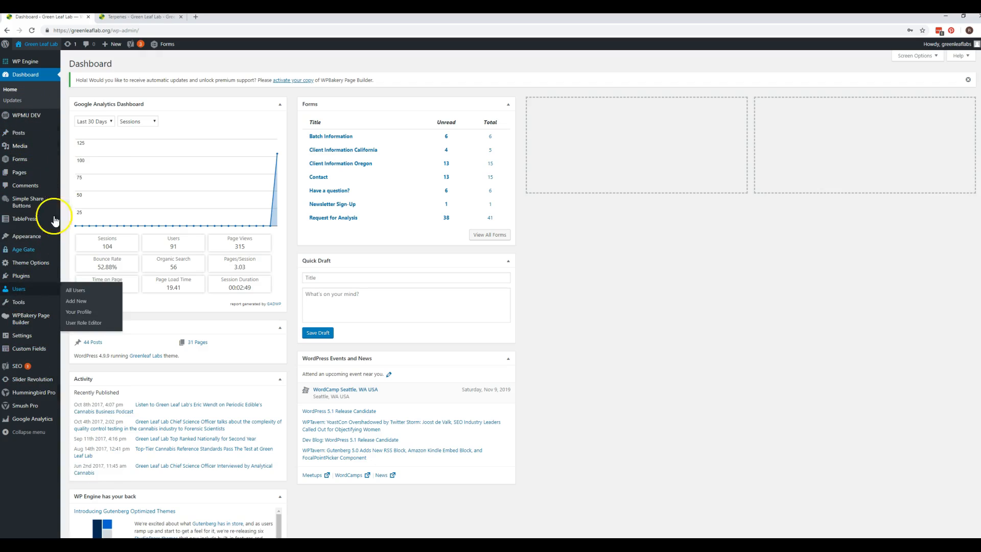
Step: Look over the dashboard's content sections and view the live Terpenes page before returning to the dashboard
mouse_move(20, 173)
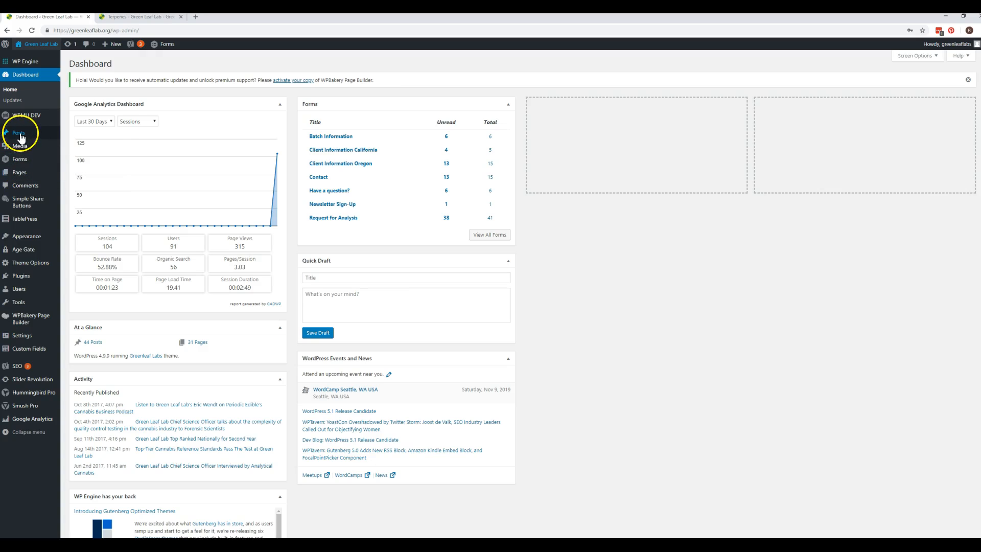
mouse_move(22, 135)
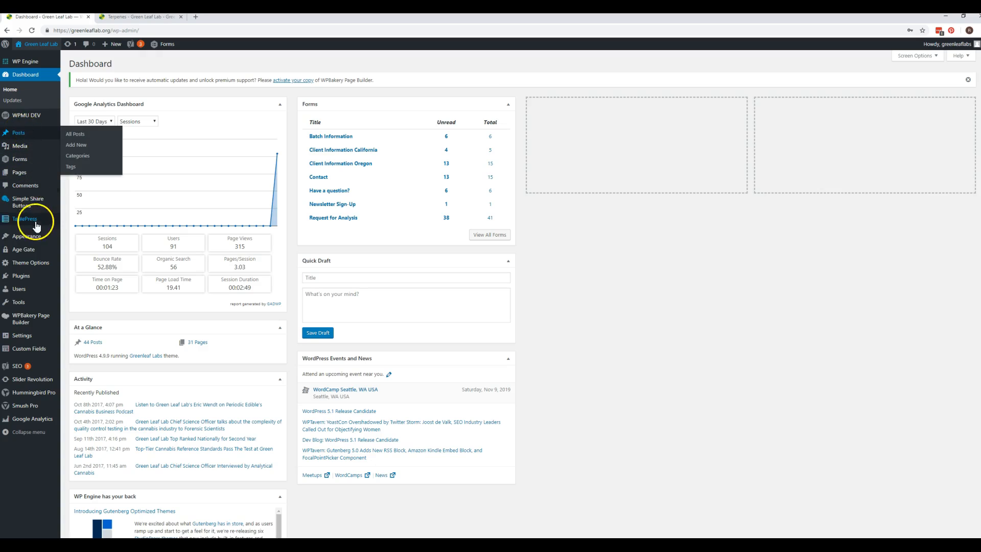
mouse_move(23, 220)
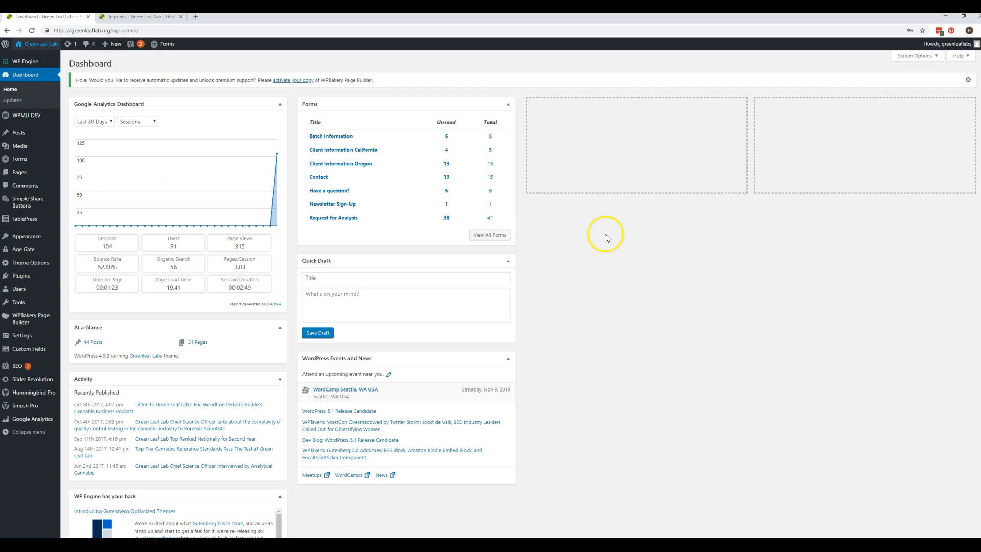
click(134, 19)
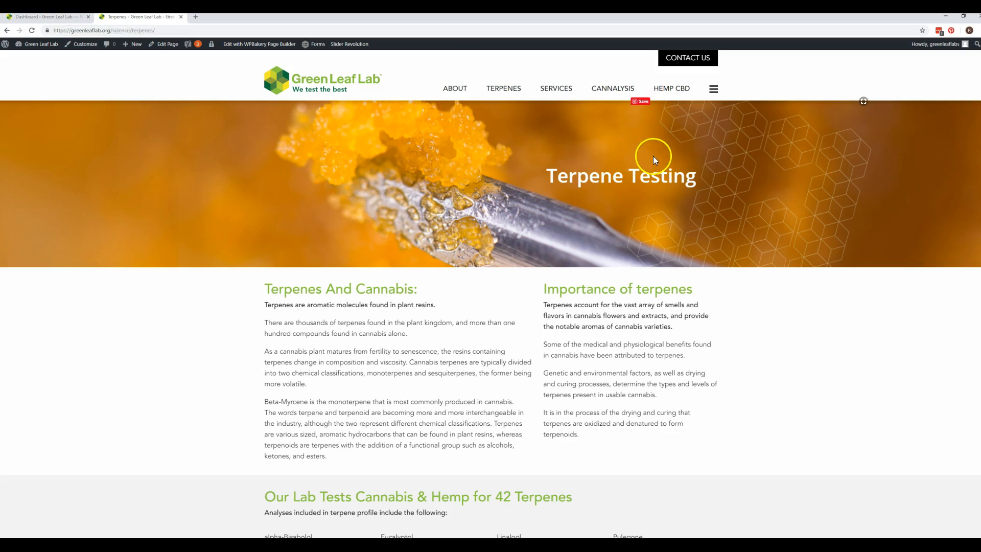
click(60, 18)
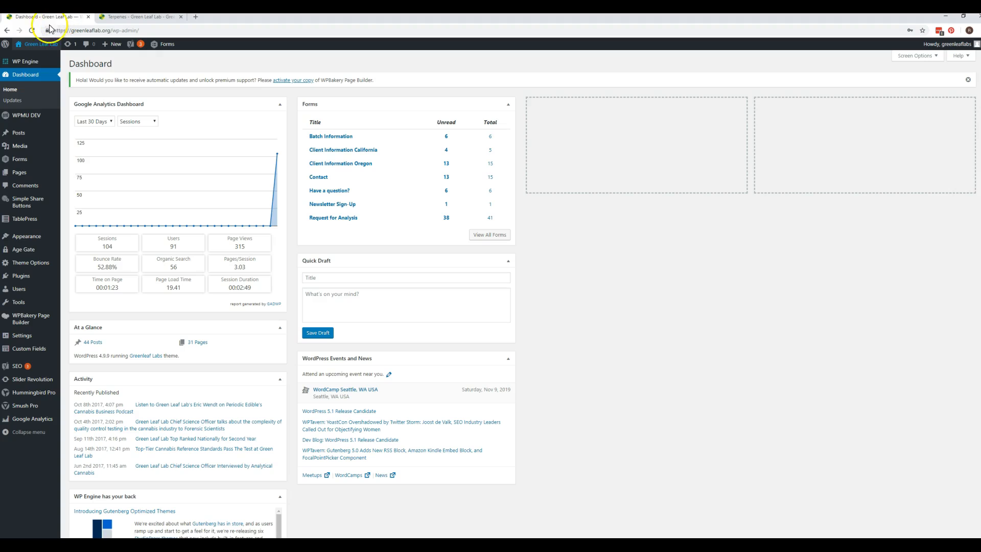
Step: Find the Terpenes page under Science in the site's page list and open it for editing
click(23, 176)
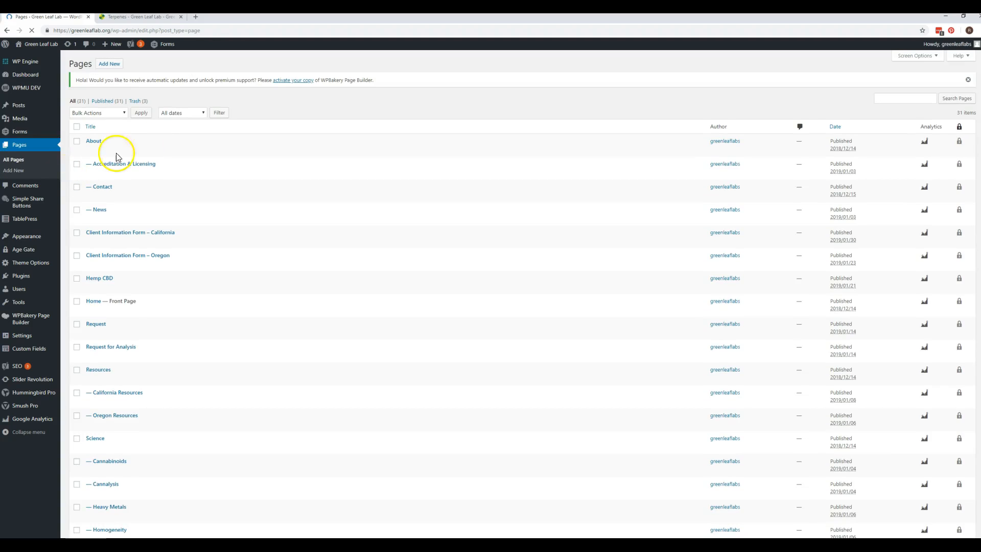
scroll(220, 346, down, 2)
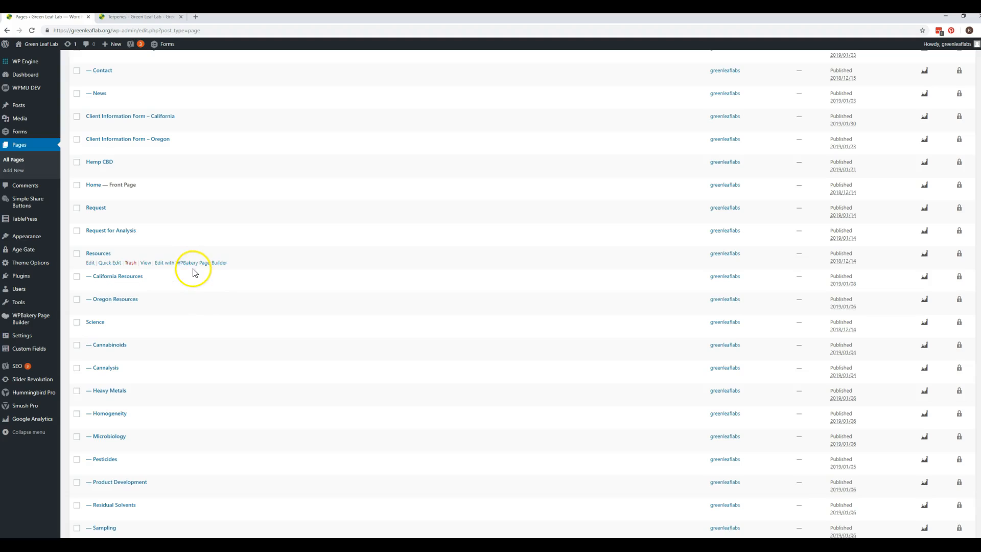
scroll(189, 268, down, 2)
scroll(183, 269, down, 1)
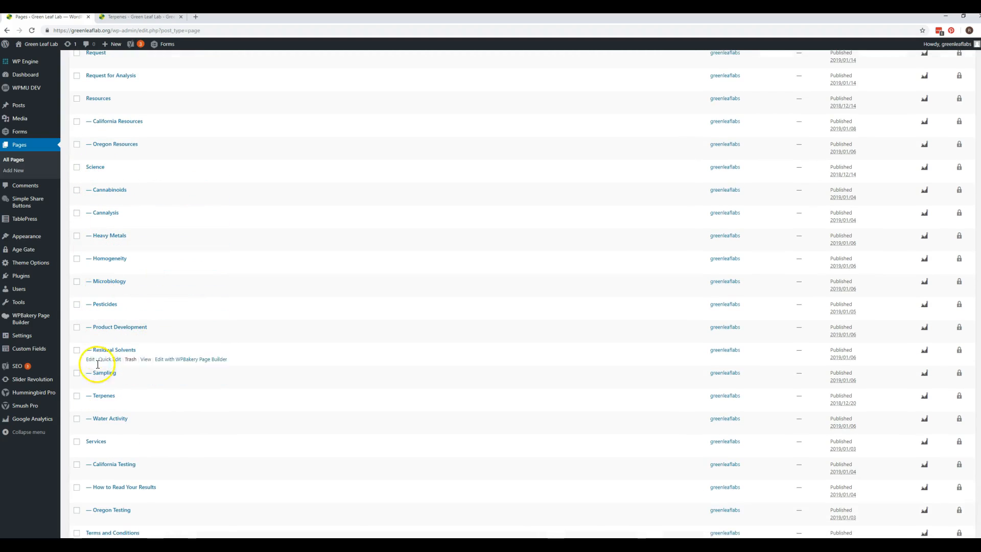
click(101, 397)
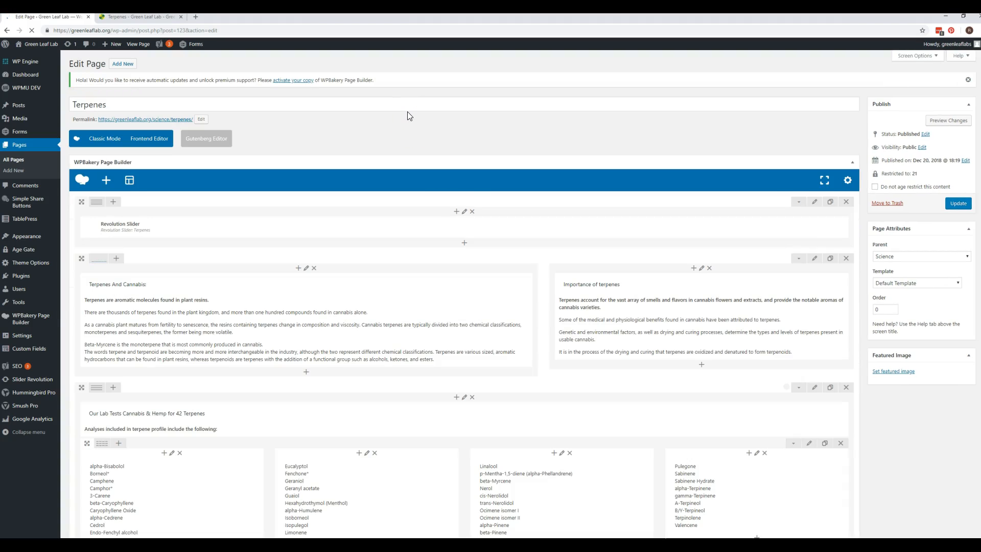
Step: Compare the Terpenes page's text and image blocks in the page builder with the live page
scroll(407, 115, down, 2)
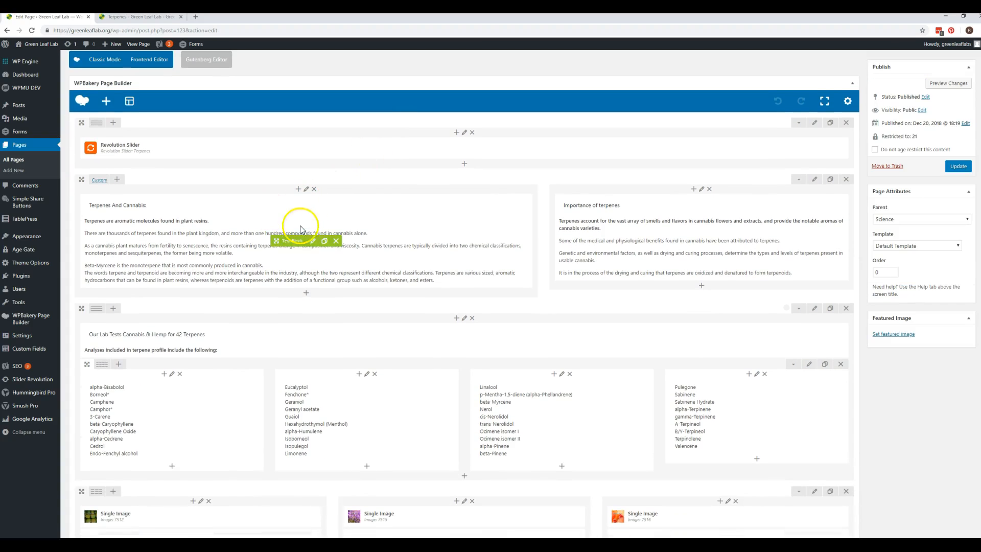
scroll(562, 250, down, 3)
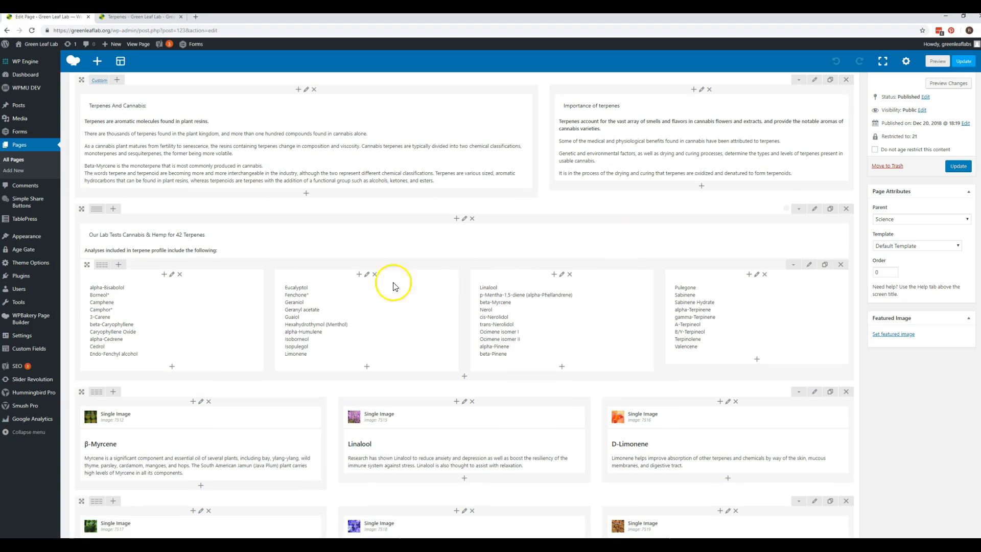
scroll(743, 310, down, 1)
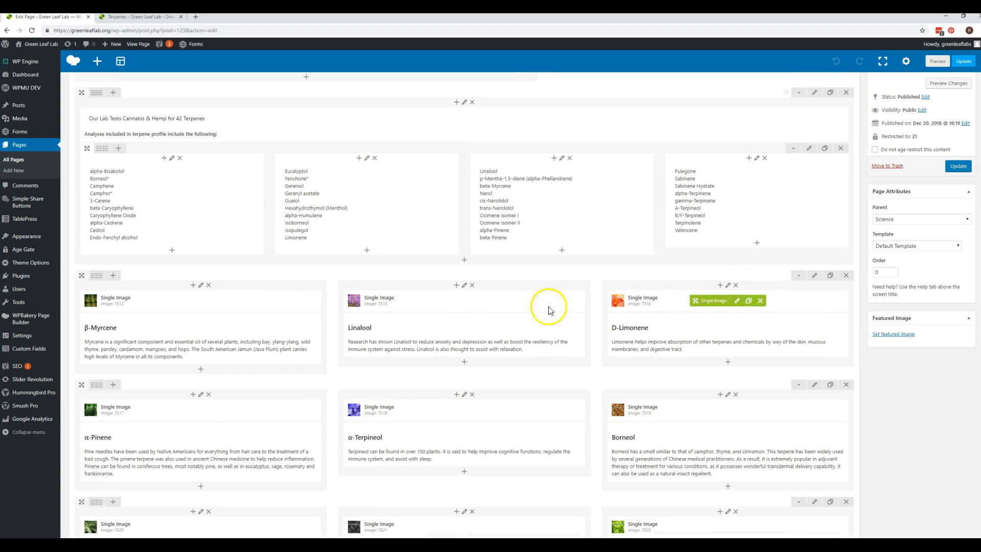
click(153, 23)
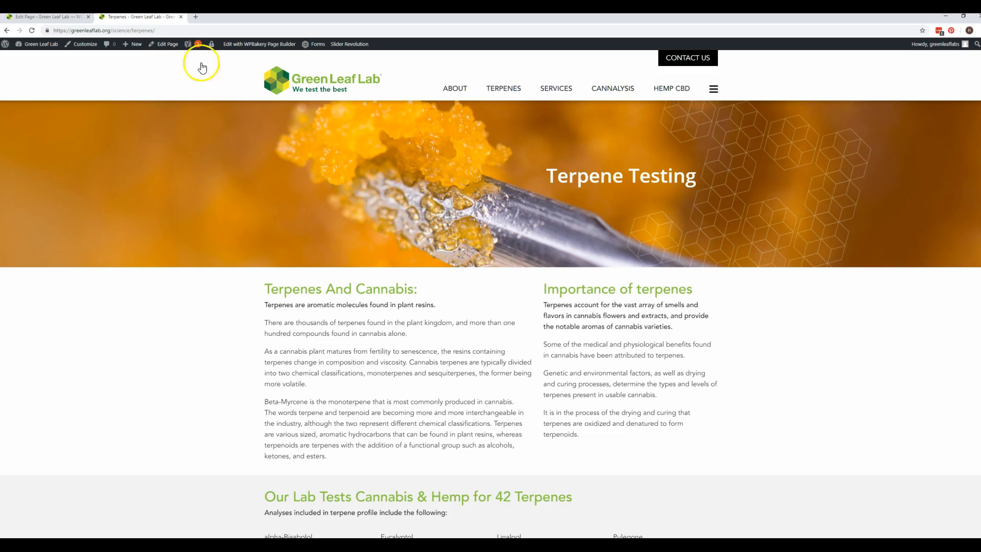
scroll(450, 190, down, 8)
scroll(323, 254, down, 1)
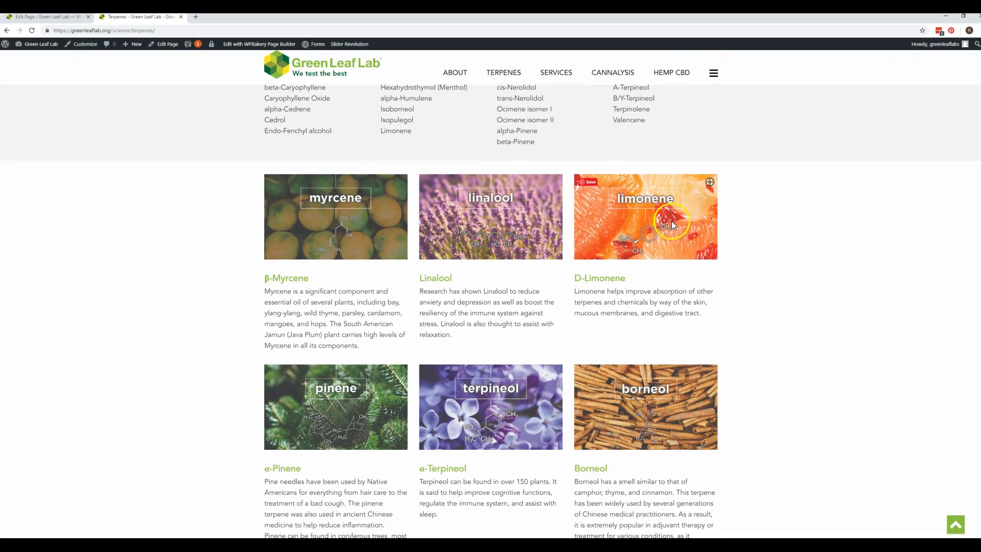
click(46, 17)
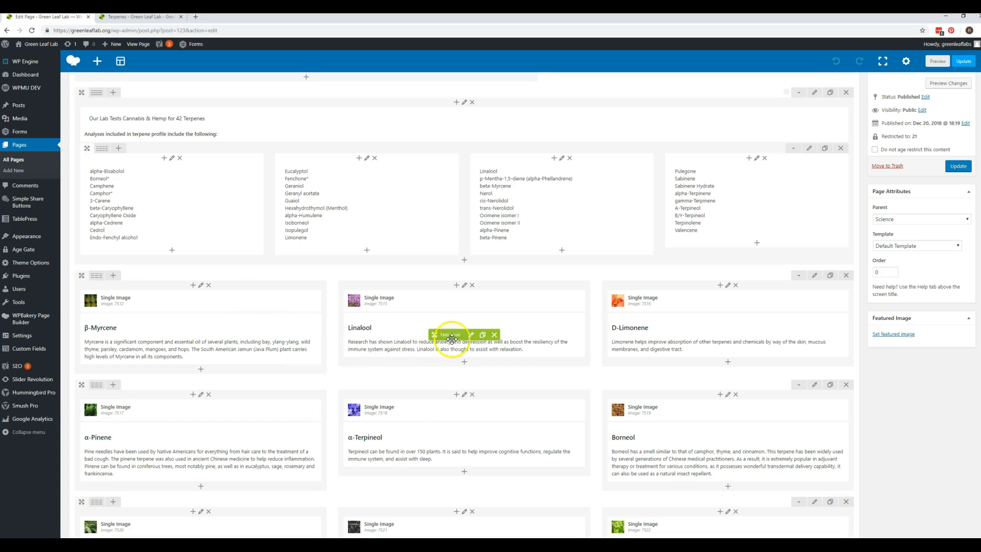
Step: Open the settings of the "Terpenes And Cannabis" text block and enlarge the dialog and its text area
scroll(516, 263, up, 5)
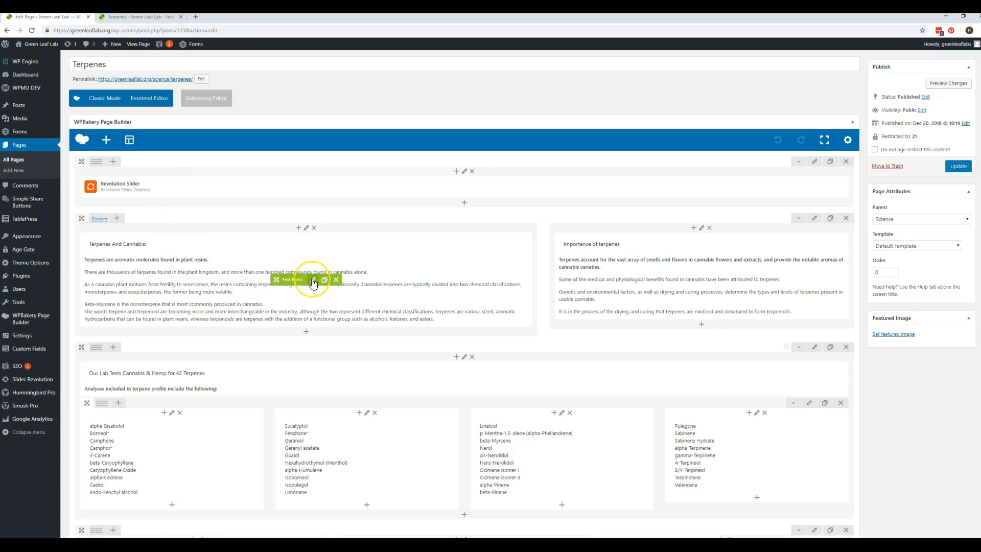
click(314, 281)
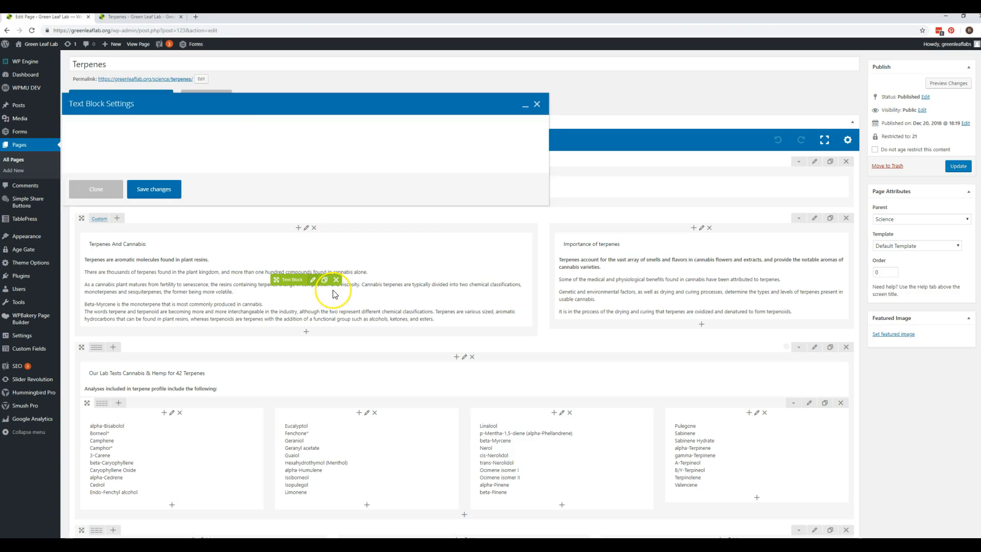
drag(403, 100, 488, 80)
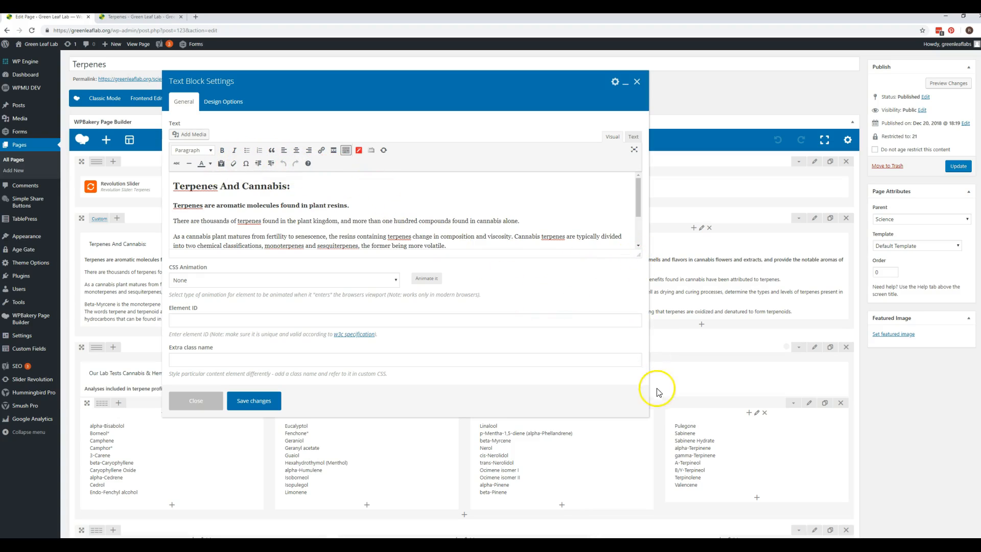
drag(648, 416, 749, 456)
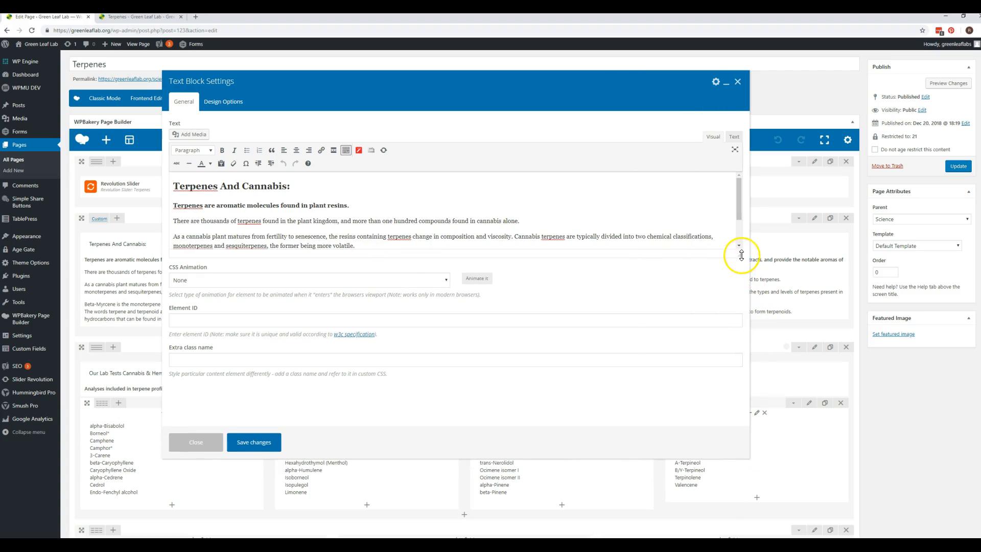
drag(741, 296, 740, 320)
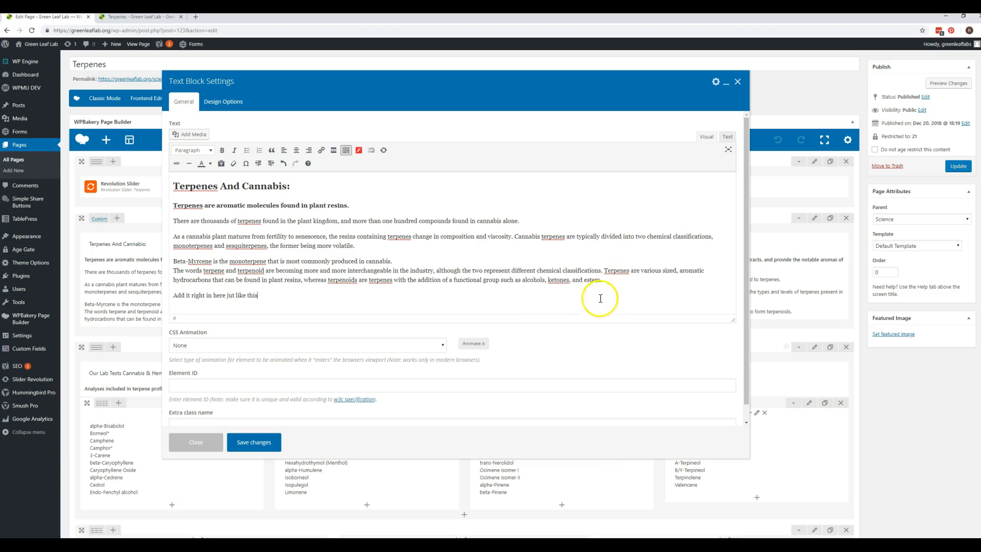
Step: Add the line "Add it right in here just like this" below the last paragraph and turn on Paste as text
text(s)
click(310, 296)
click(221, 165)
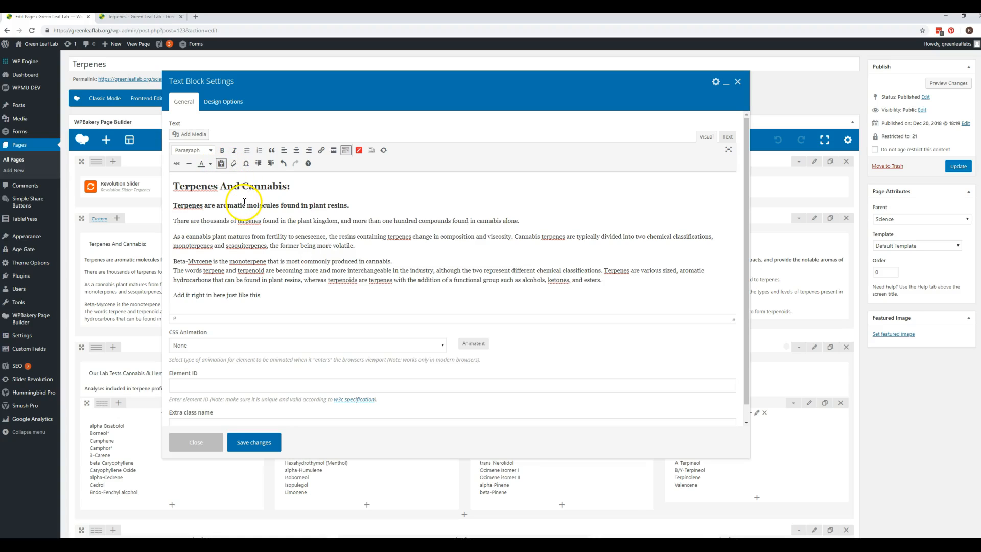
click(276, 294)
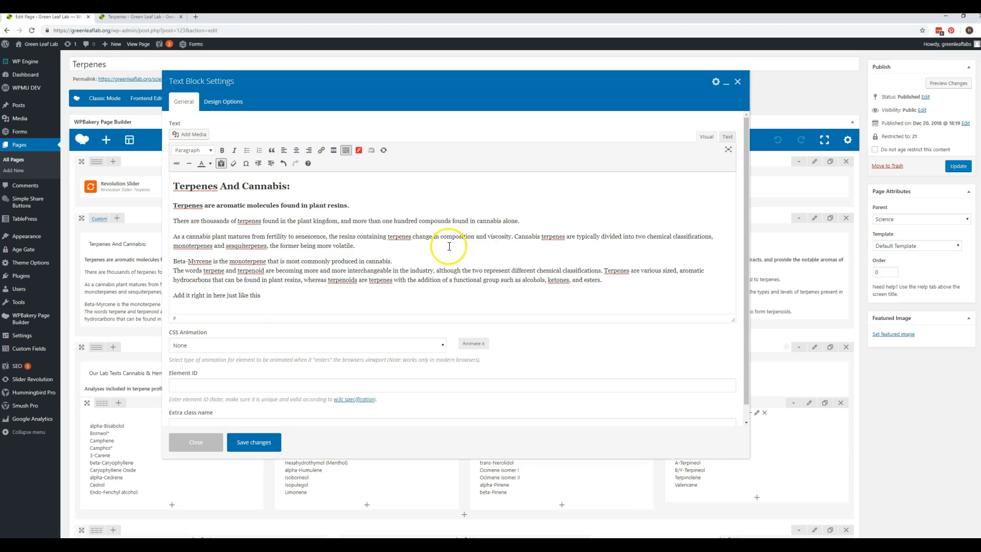
Step: View the text block's HTML code, return to visual editing and check the Paste as text option
click(726, 136)
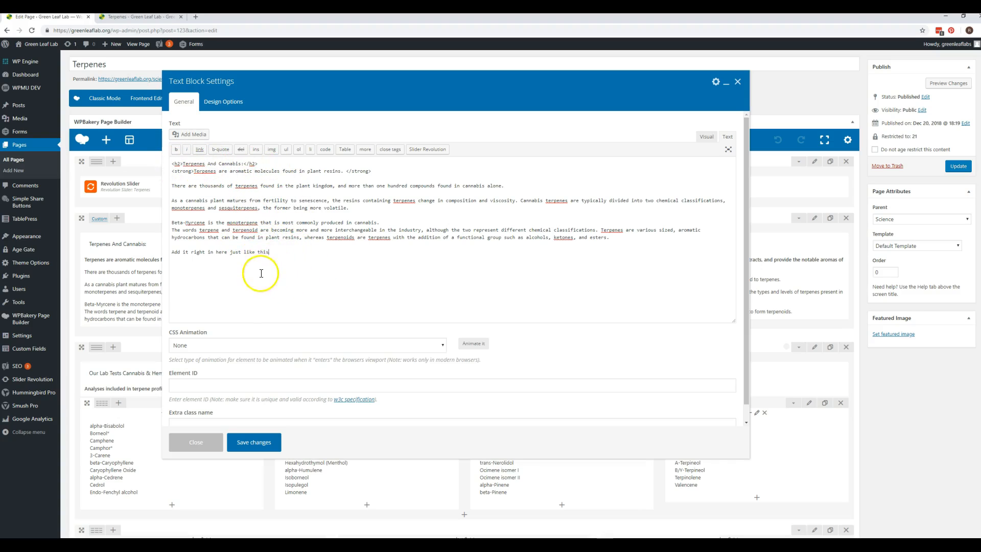
click(705, 137)
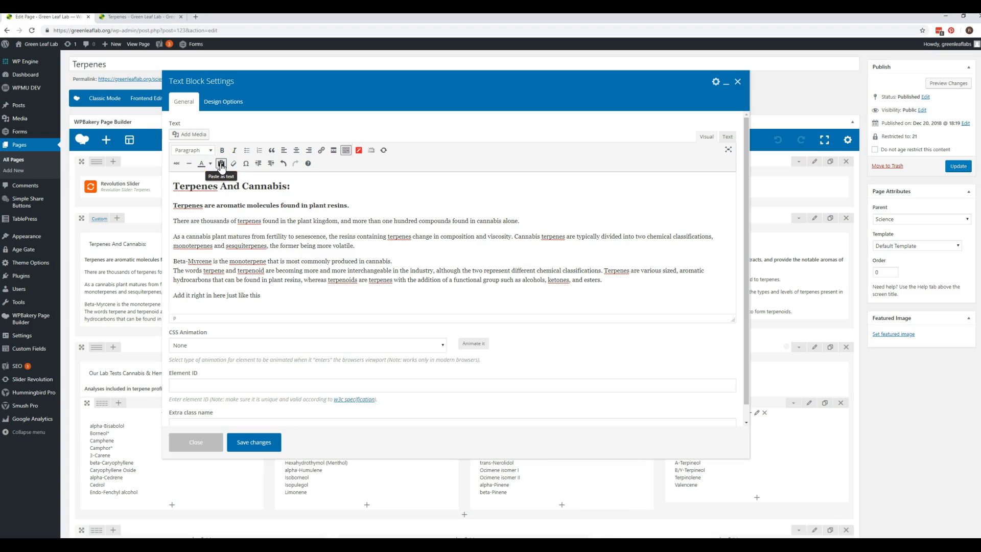
click(221, 164)
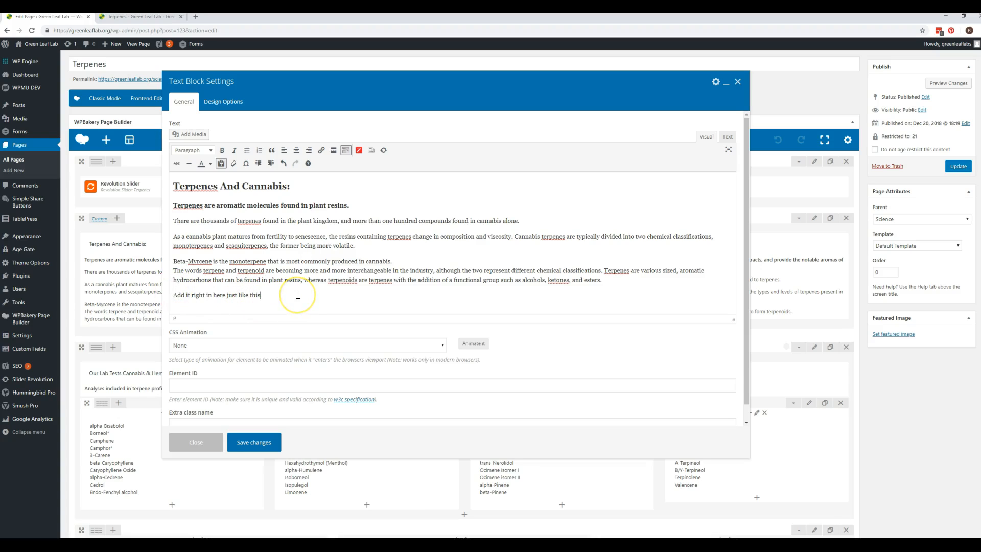
Step: Add the line "Have any questions? Please contact us" and link "contact us" to the site's existing Contact page
key(Return)
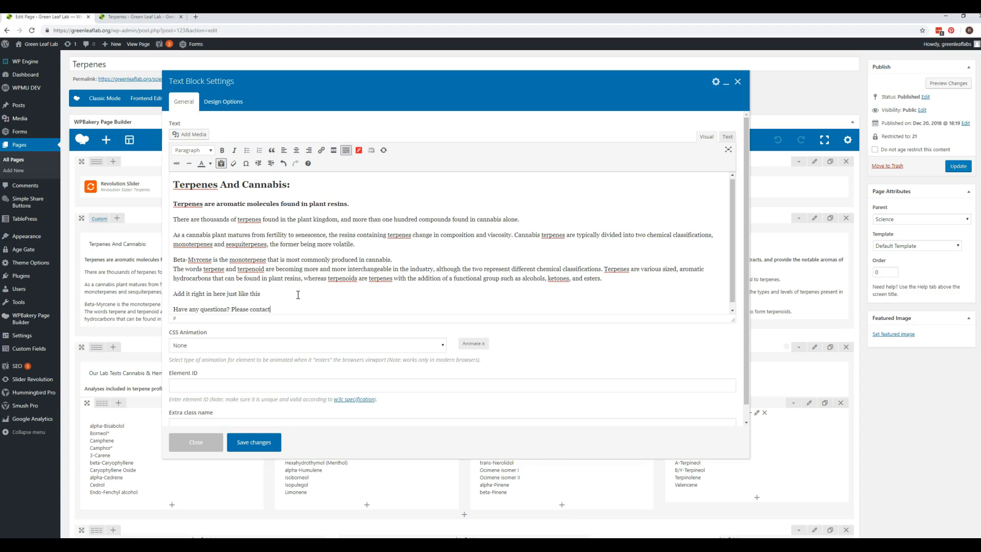
drag(278, 309, 253, 307)
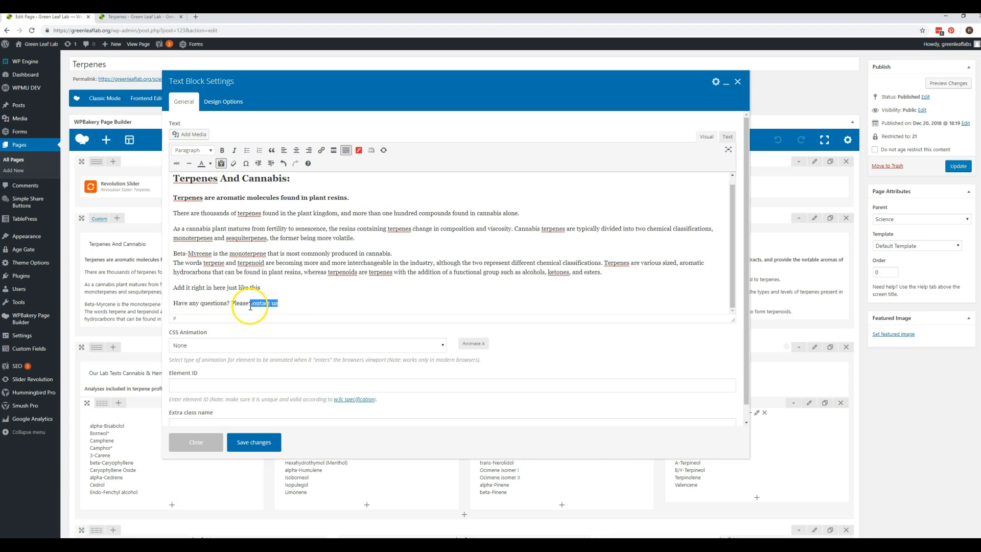
click(321, 150)
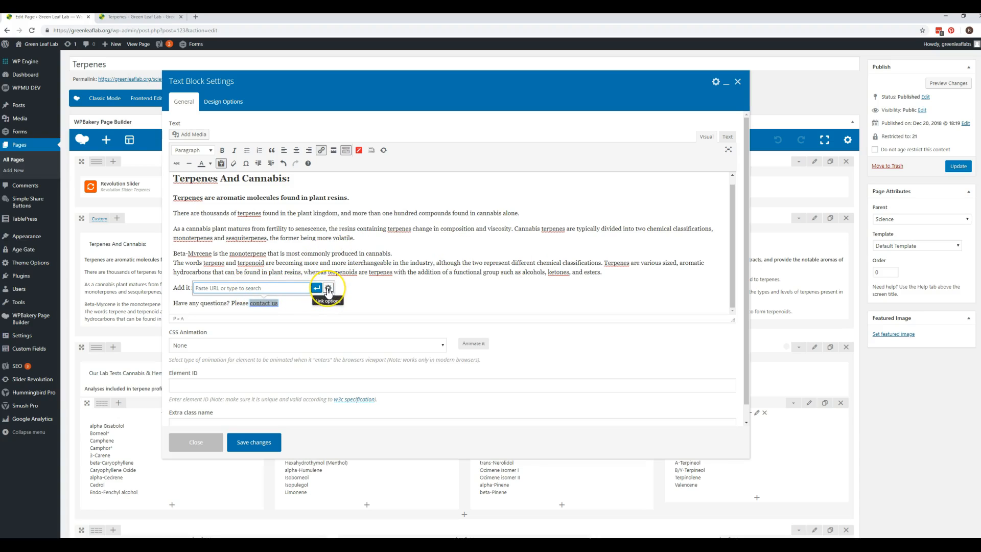
click(328, 290)
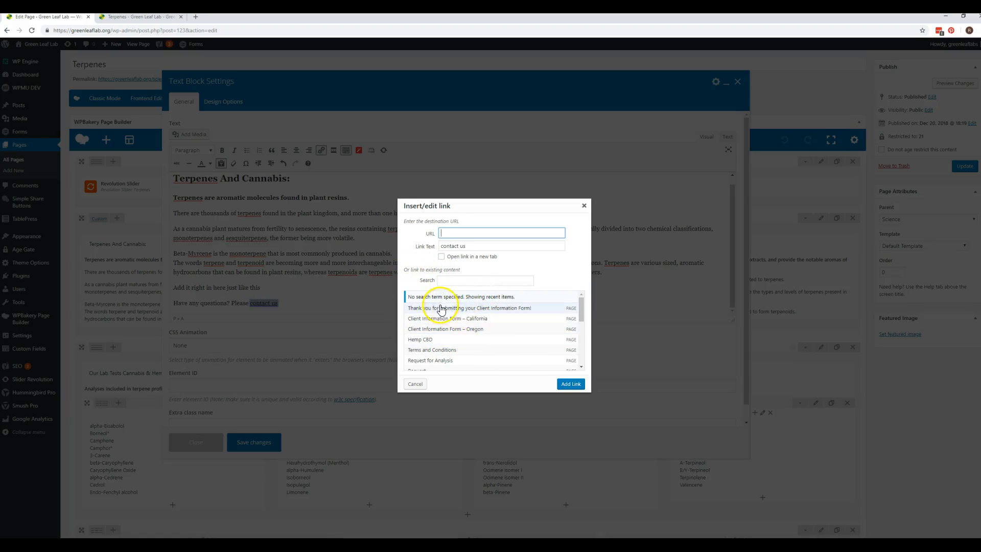
scroll(581, 317, down, 5)
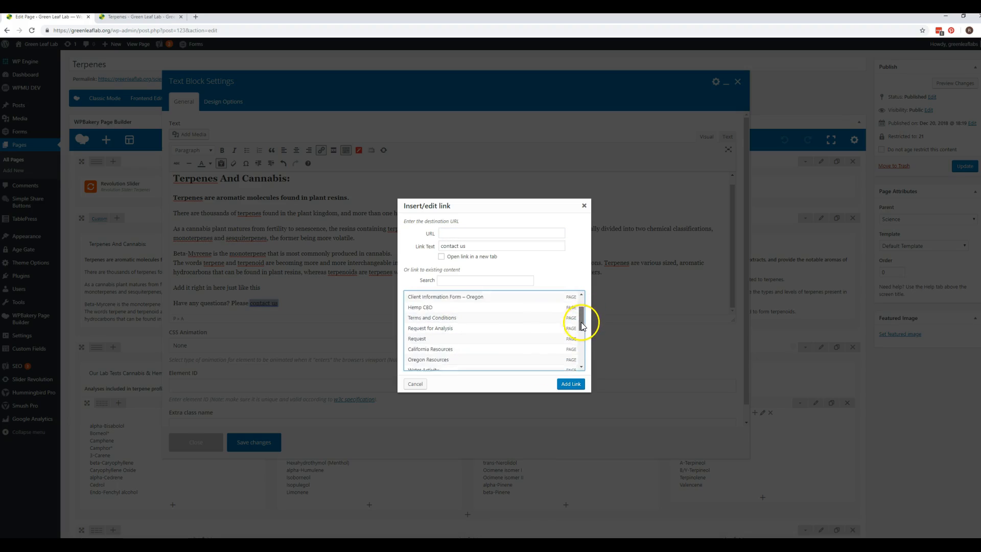
scroll(580, 353, down, 3)
scroll(577, 352, up, 8)
click(478, 281)
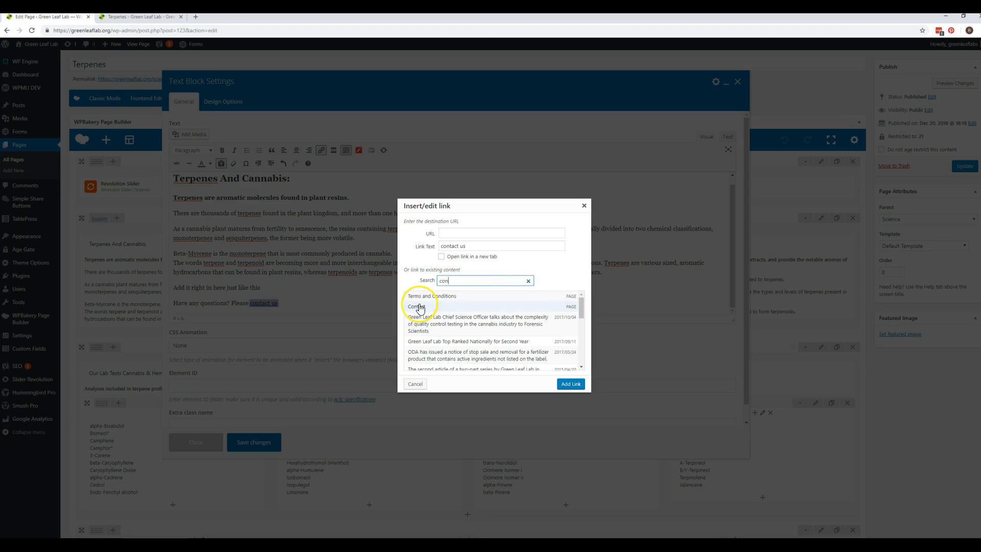
click(420, 307)
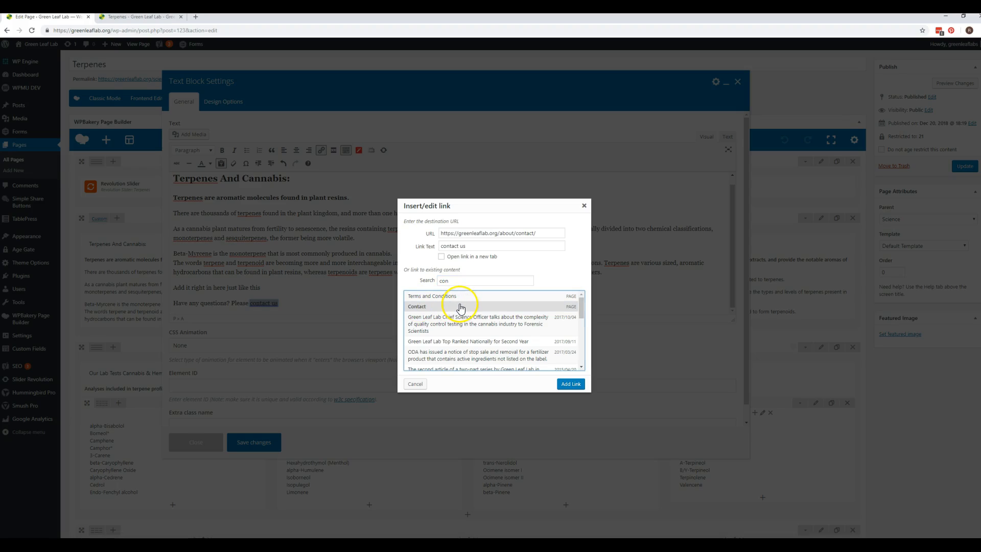
click(571, 384)
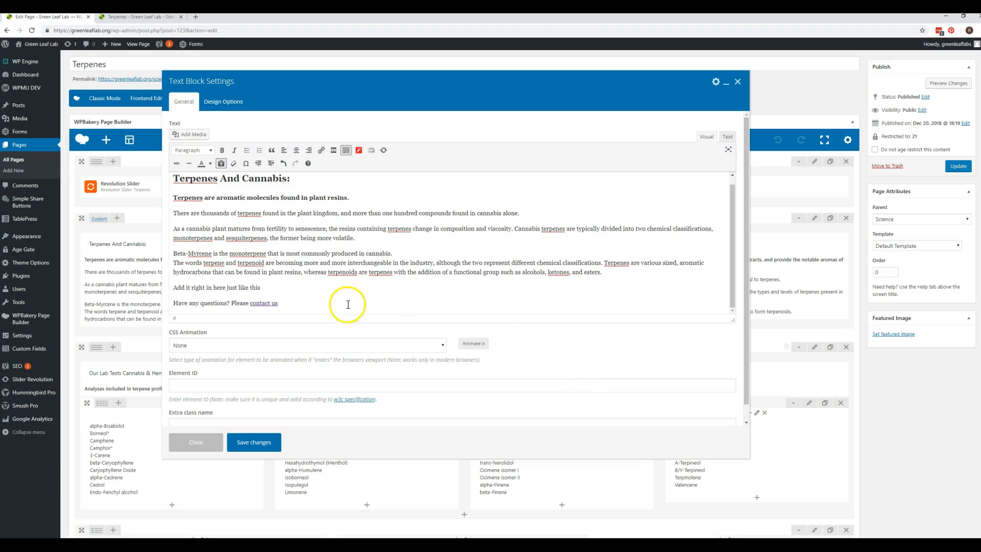
Step: Add the line "Link to an external site" below the contact line and open the link settings for "external site"
key(Return)
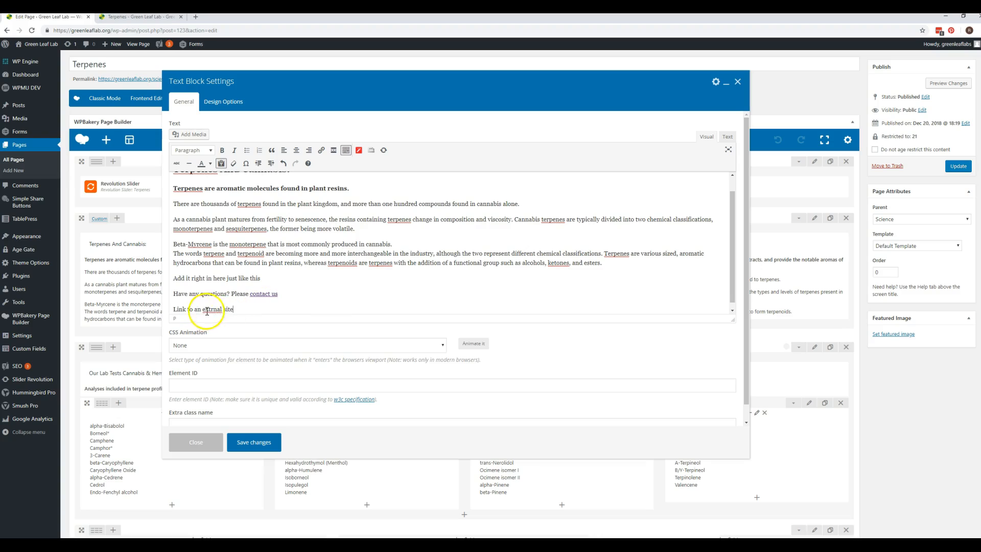
drag(238, 306, 202, 306)
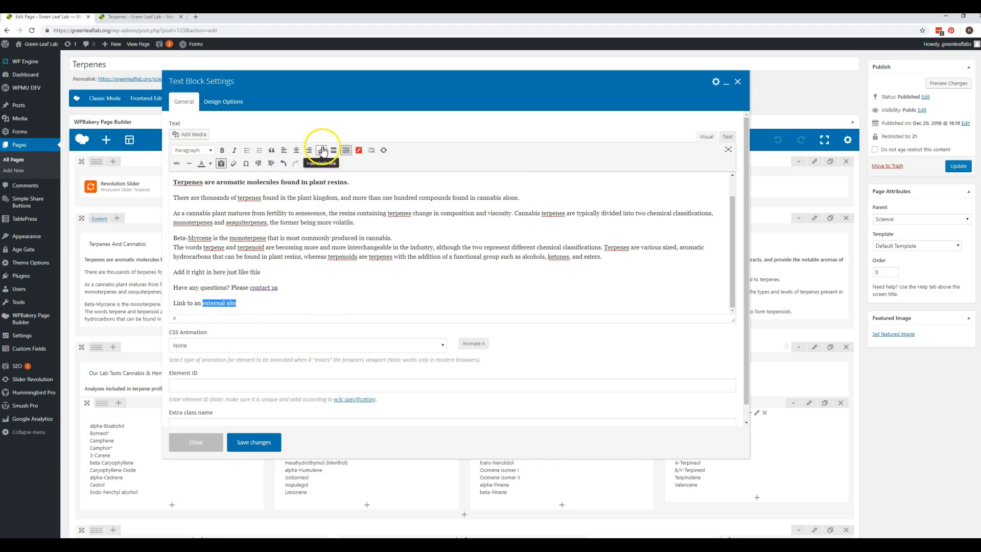
click(321, 150)
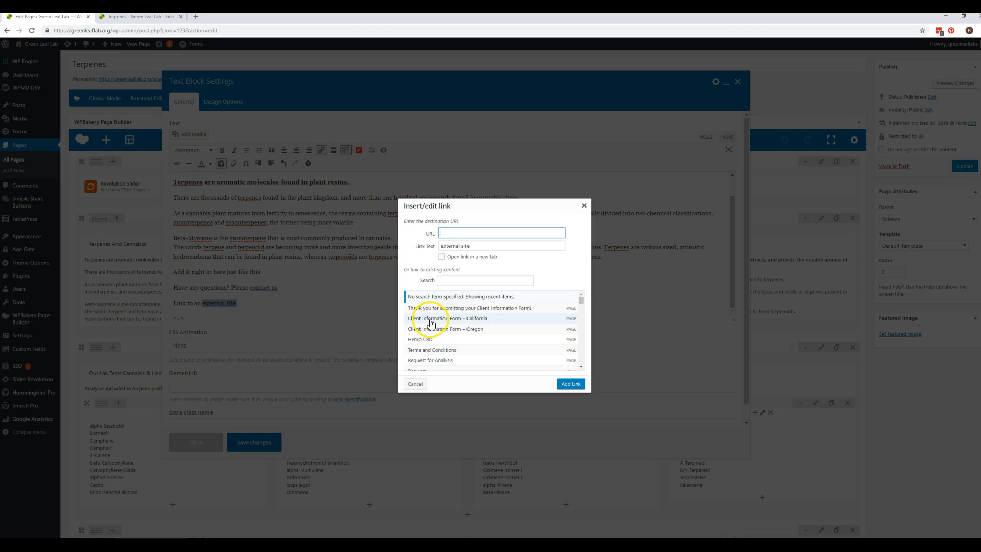
click(446, 233)
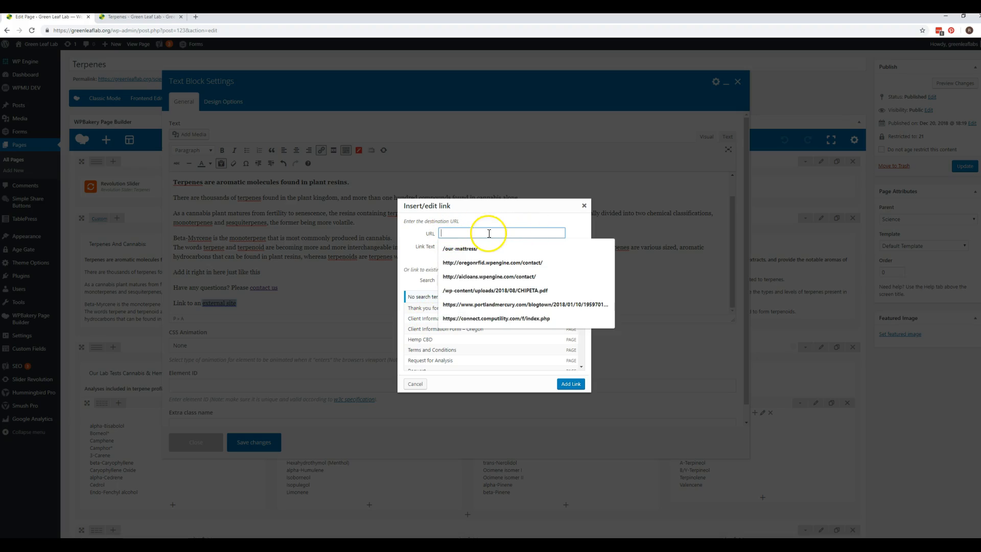
click(505, 219)
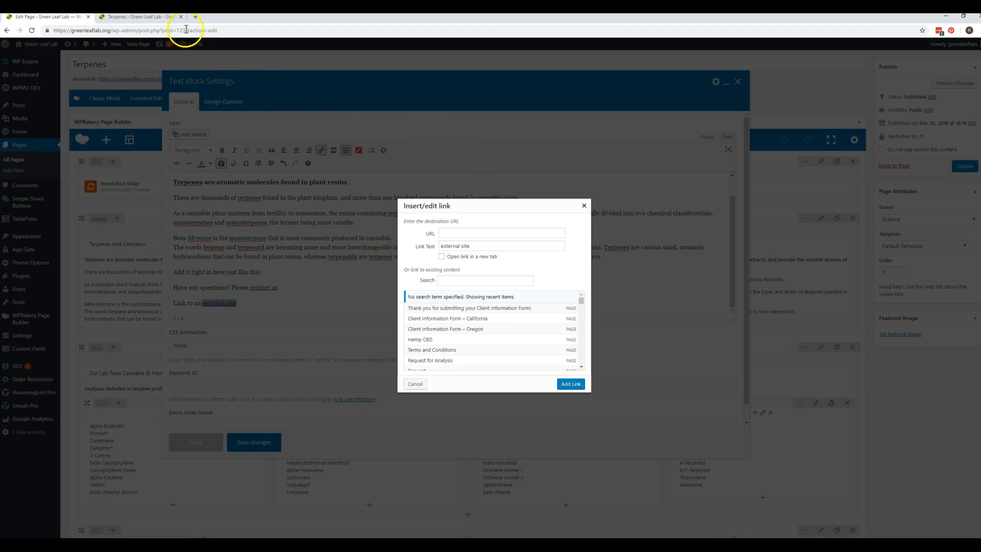
Step: Open google.com in a new browser tab and copy its full address
click(195, 17)
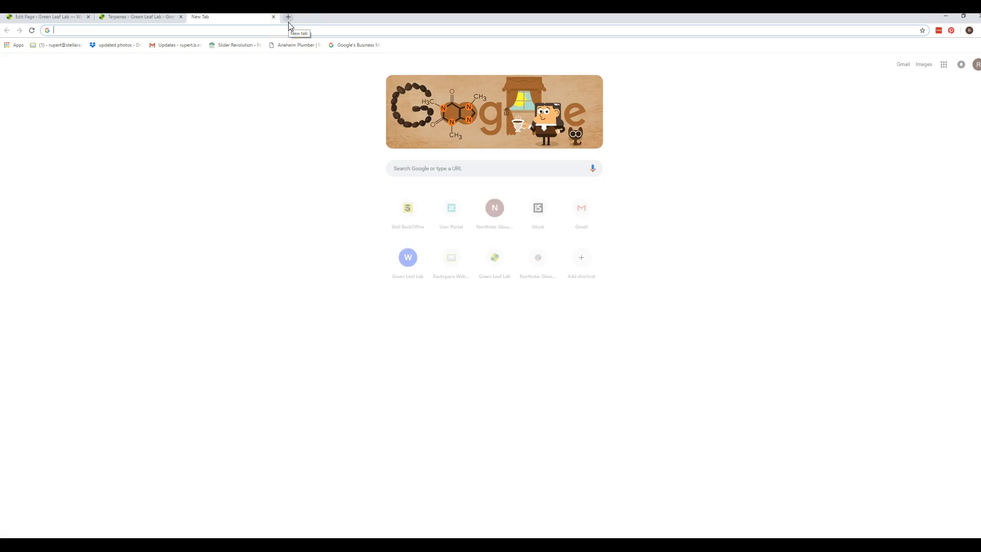
text(google.com)
key(Return)
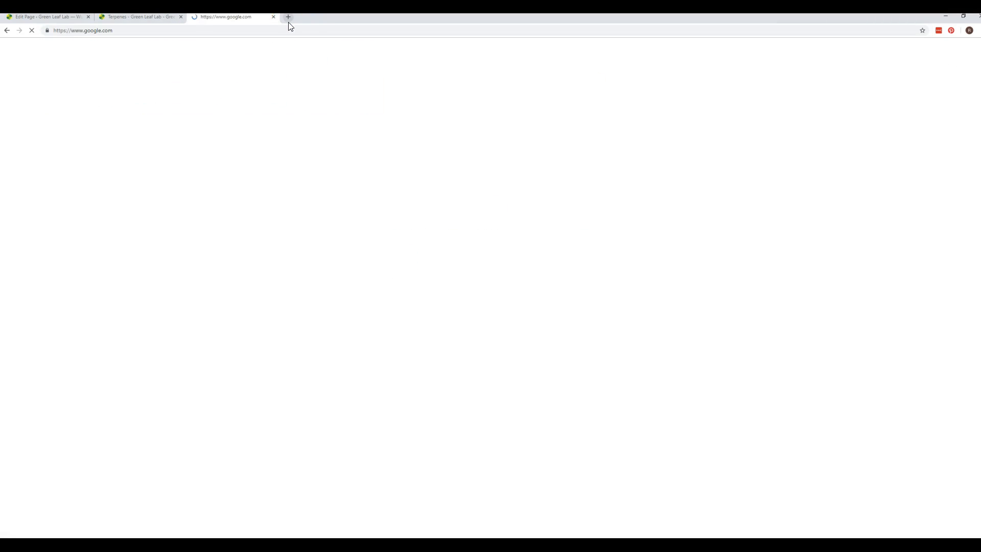
click(201, 29)
key(ctrl+c)
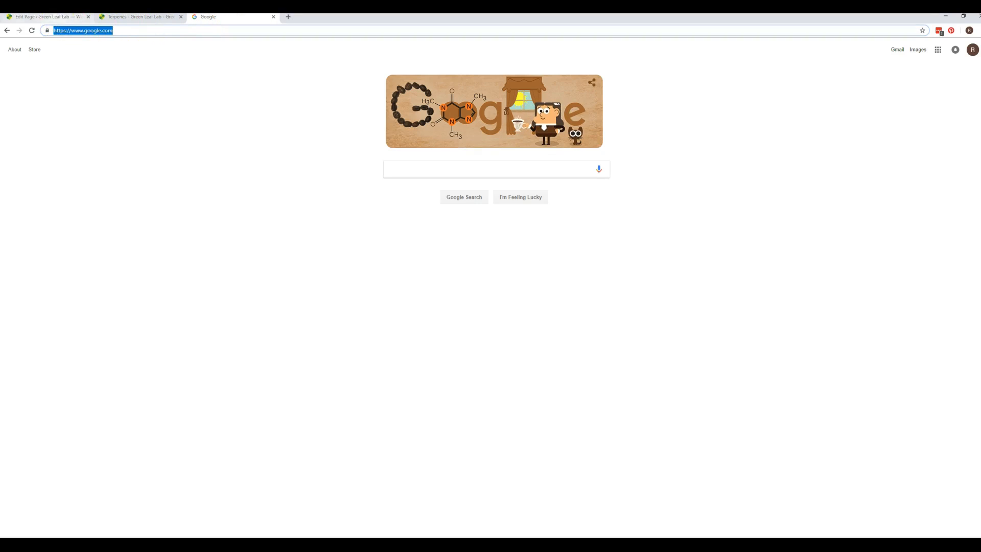
click(51, 17)
click(466, 233)
key(ctrl+v)
click(466, 213)
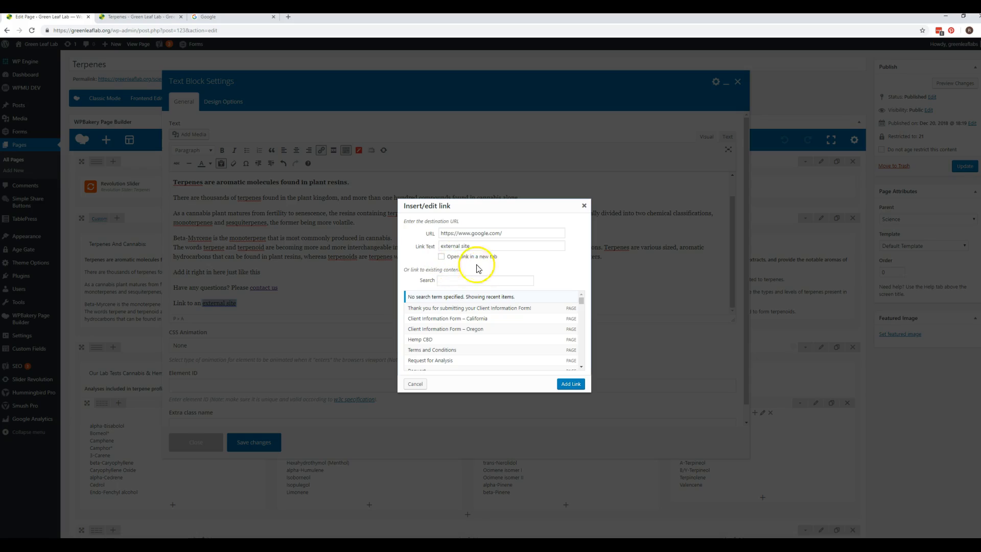
click(442, 257)
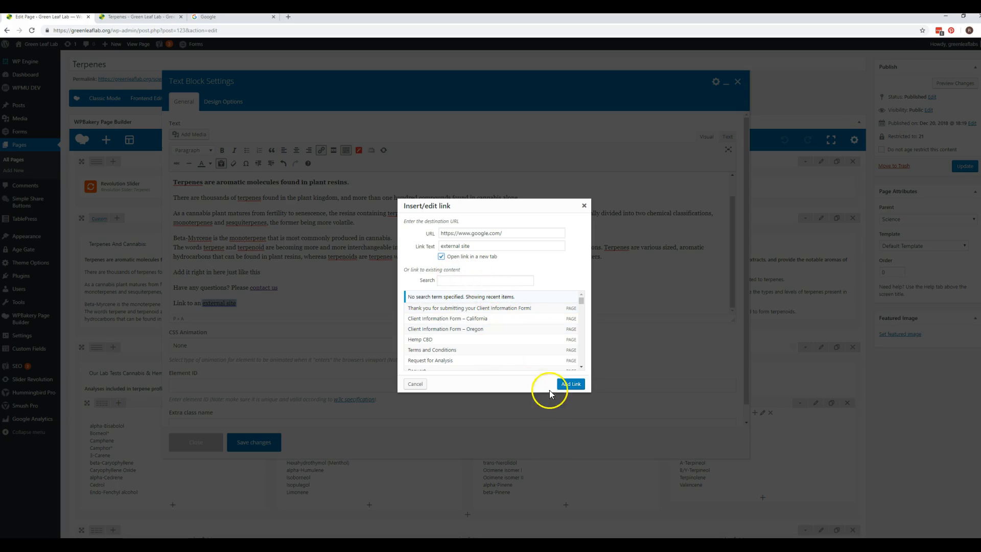
click(568, 384)
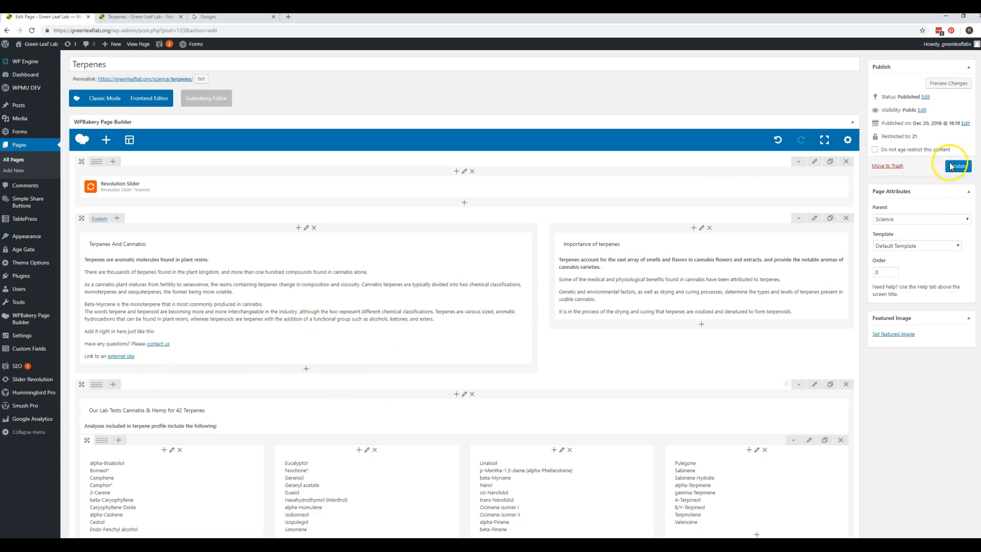
click(962, 171)
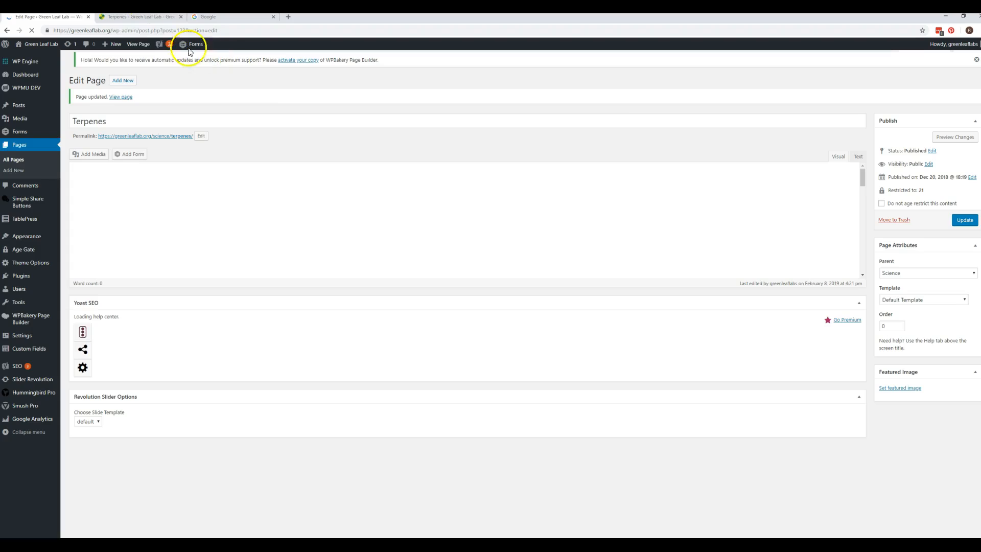
Step: Reload the live Terpenes page and test its "contact us" and "external site" links
click(128, 17)
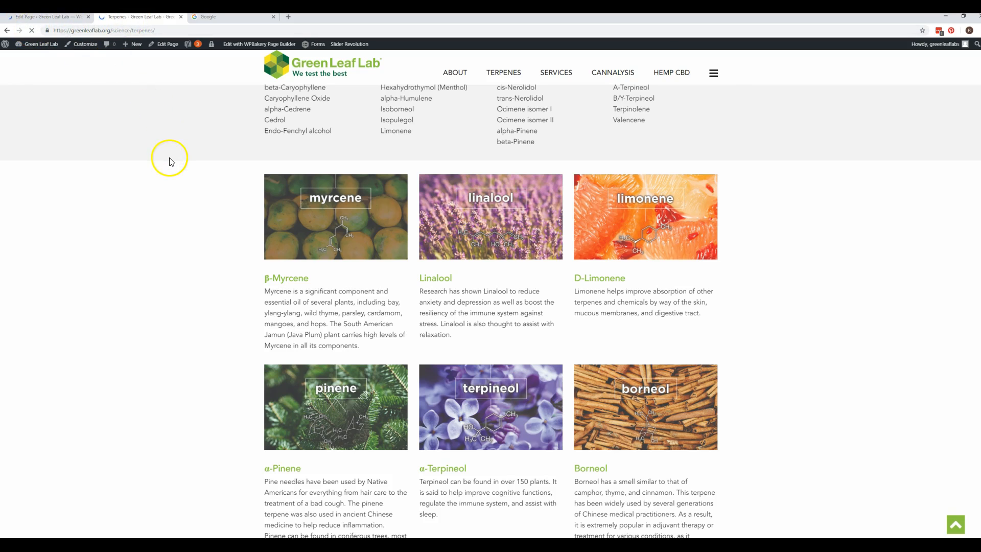
key(F5)
scroll(179, 164, up, 6)
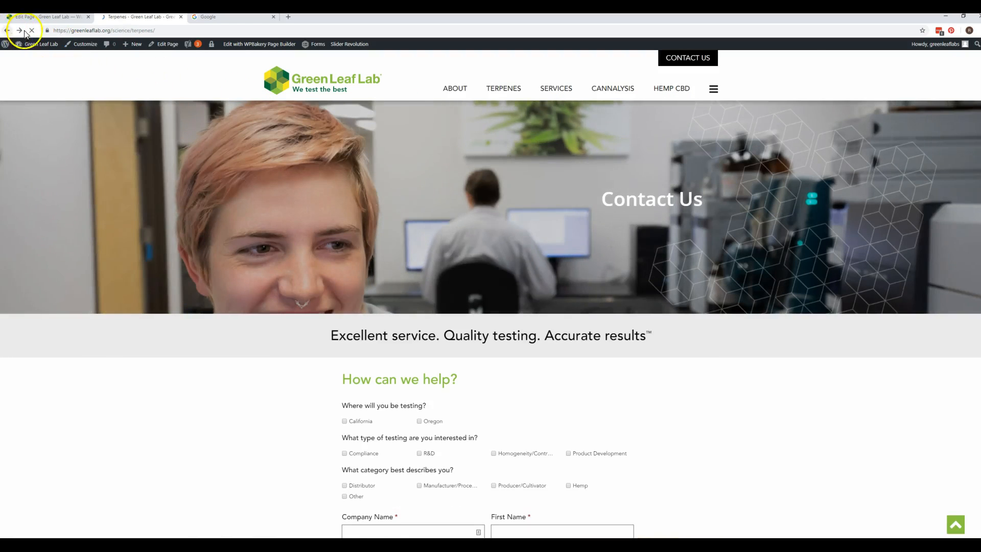
click(7, 30)
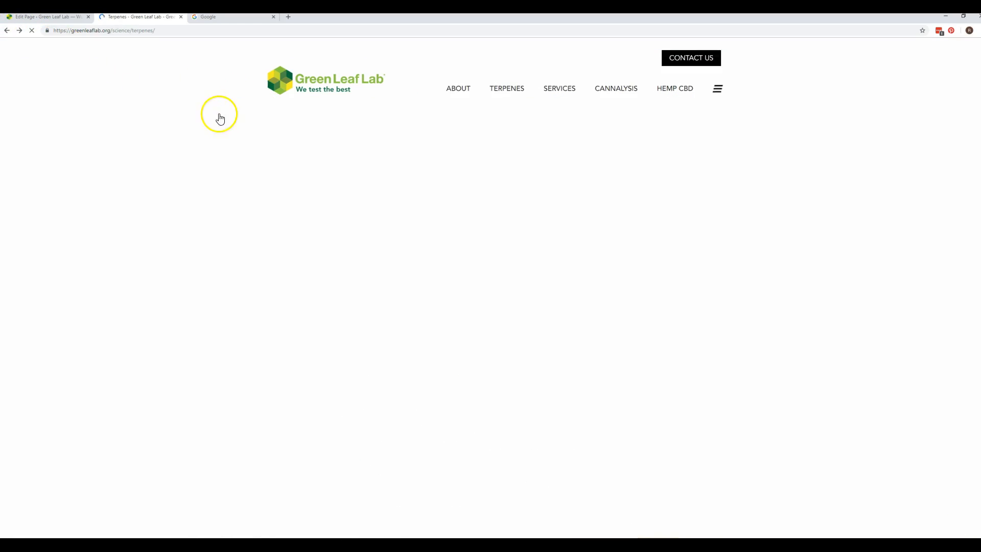
click(312, 315)
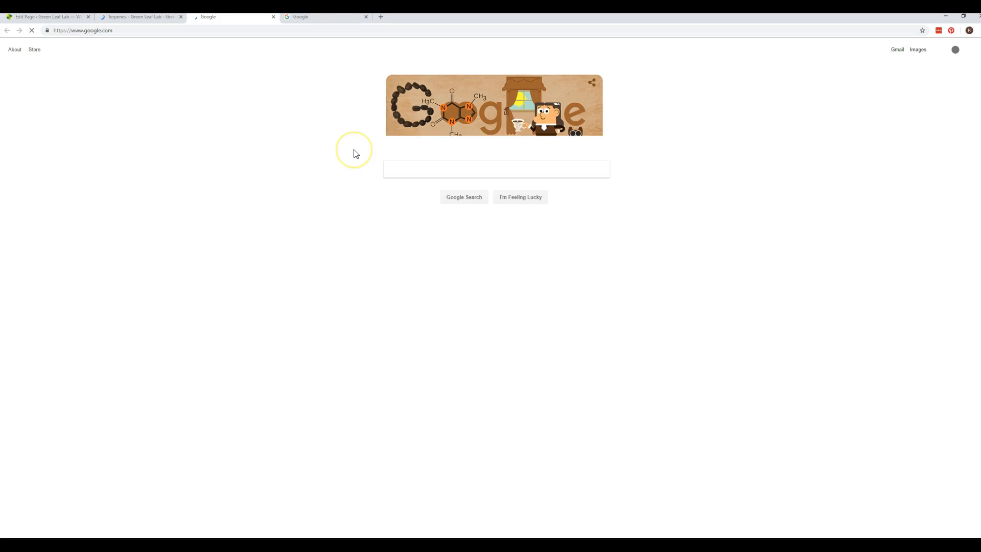
click(305, 38)
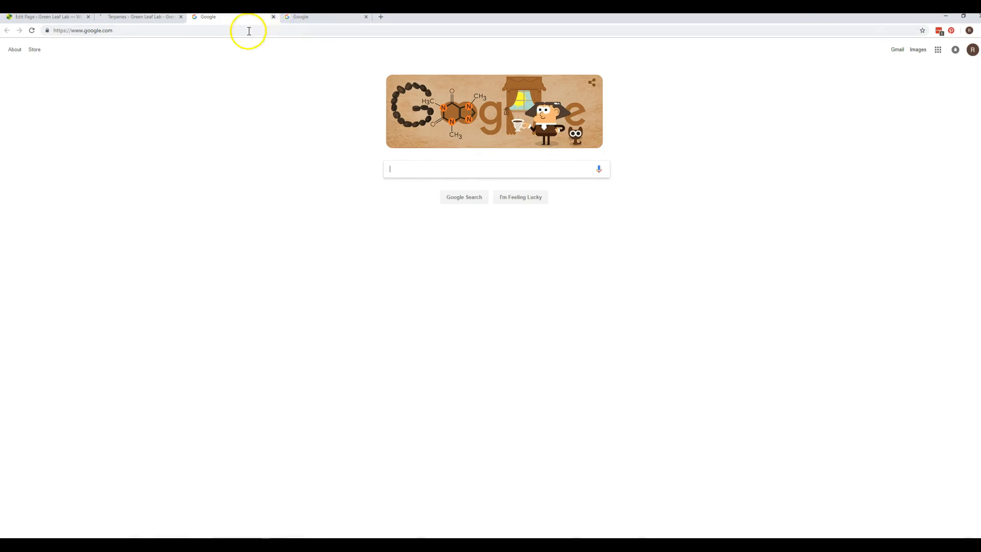
key(ctrl+w)
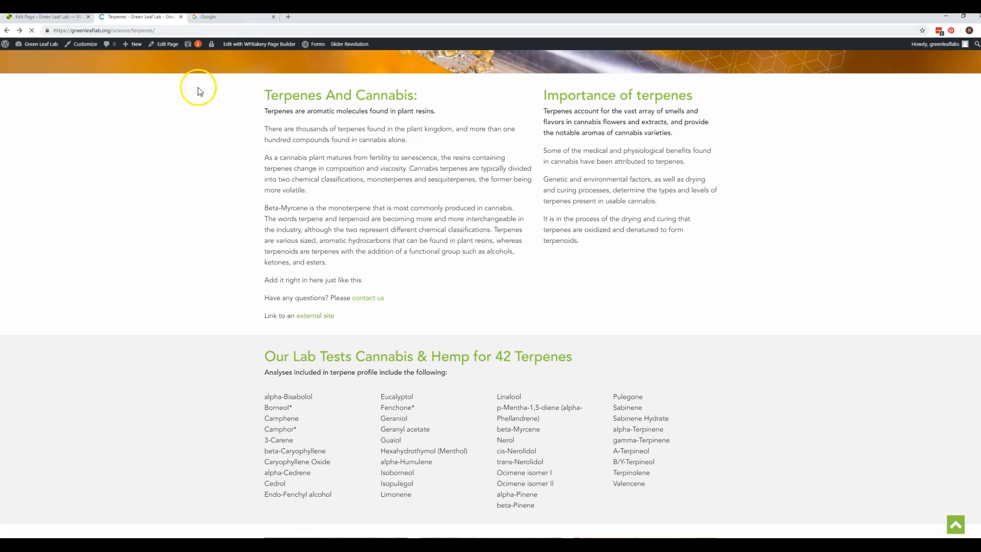
Step: Delete the three added lines at the end of the "Terpenes And Cannabis" text block, save it and update the page
click(60, 23)
scroll(157, 255, down, 1)
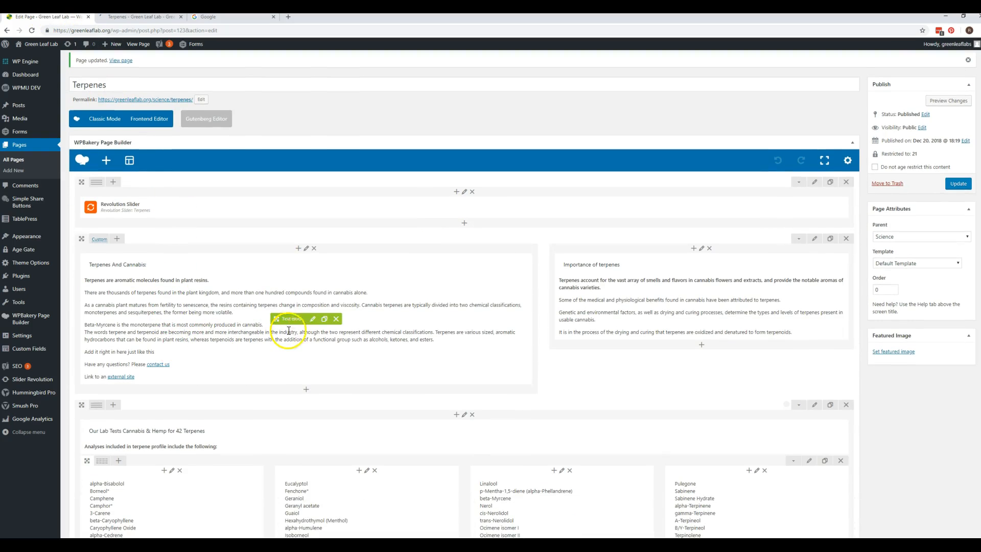
click(313, 318)
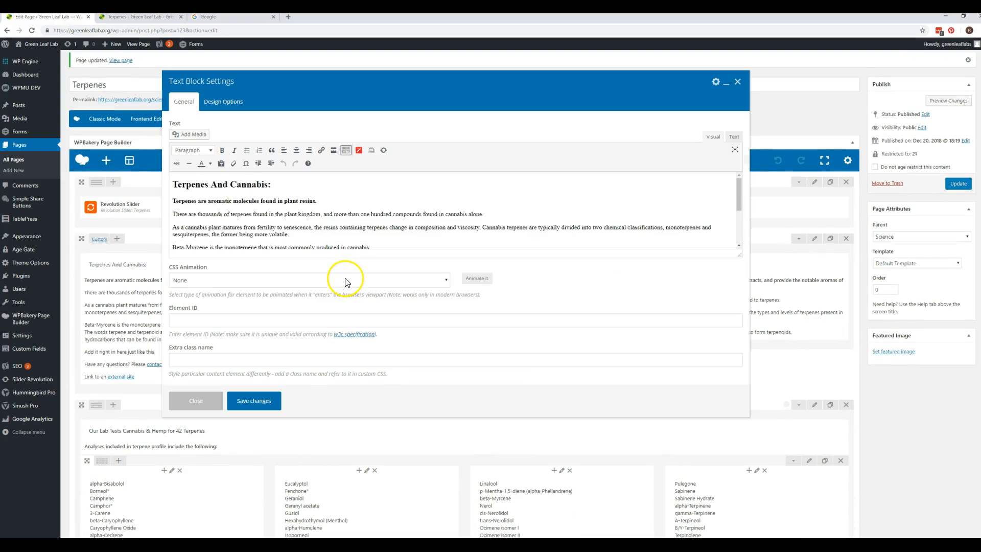
scroll(372, 213, down, 3)
drag(308, 239, 165, 209)
key(BackSpace)
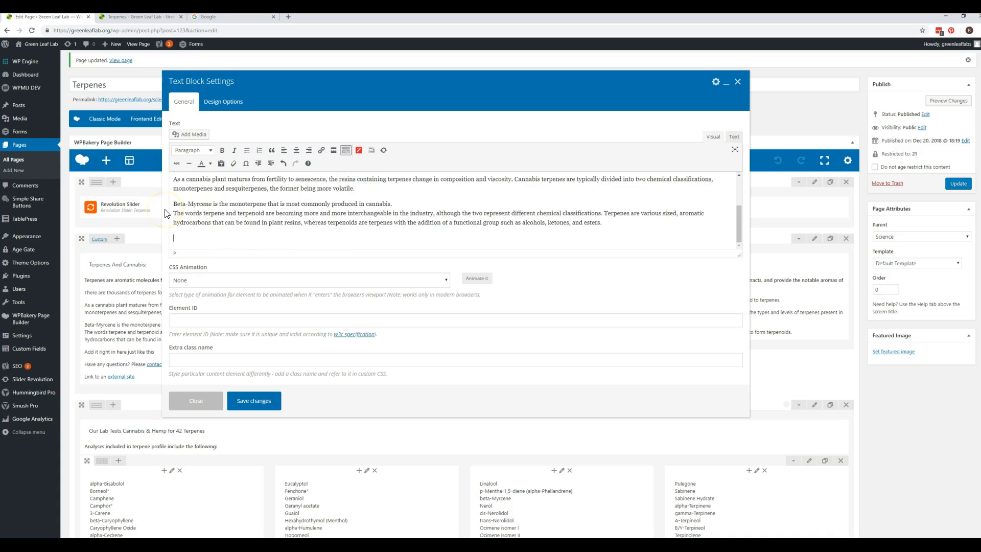
click(256, 401)
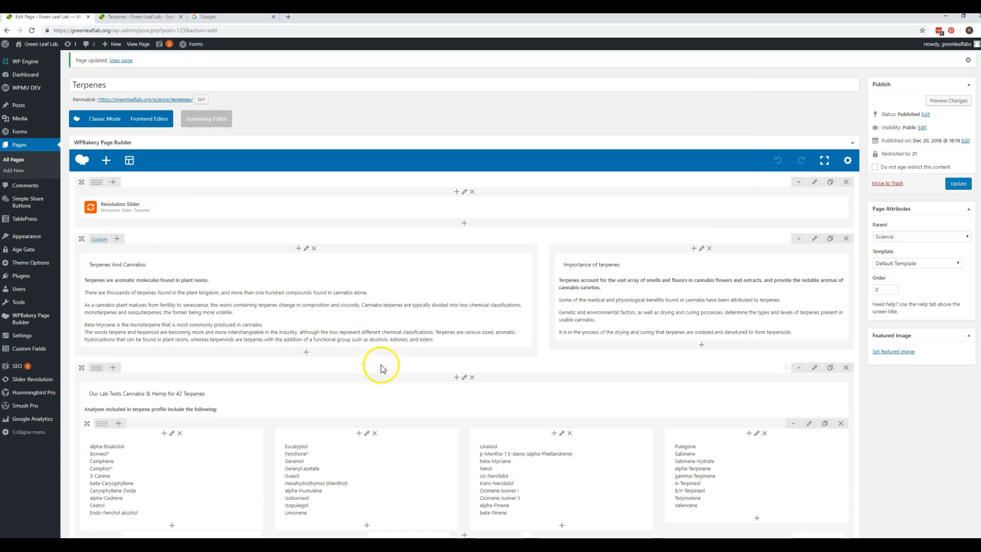
click(958, 183)
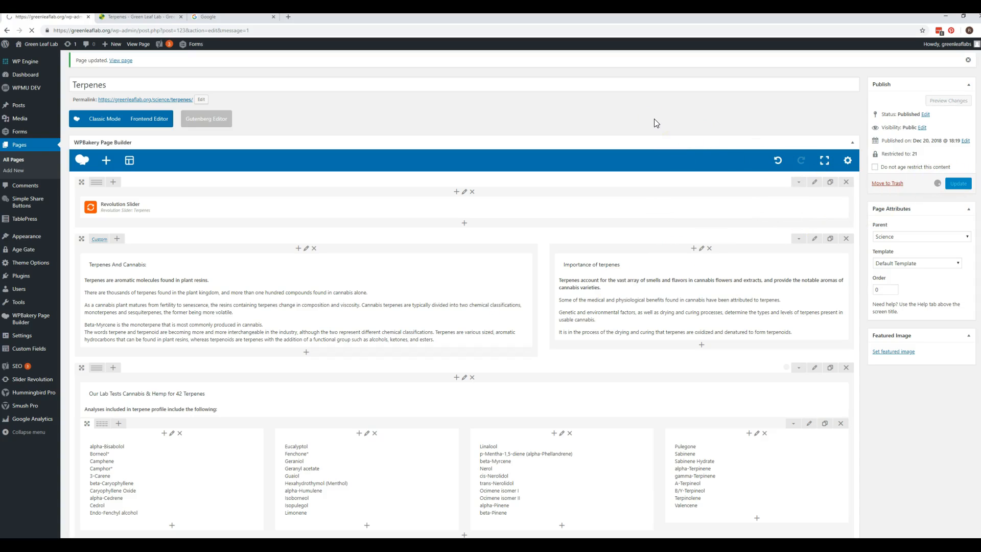
click(148, 17)
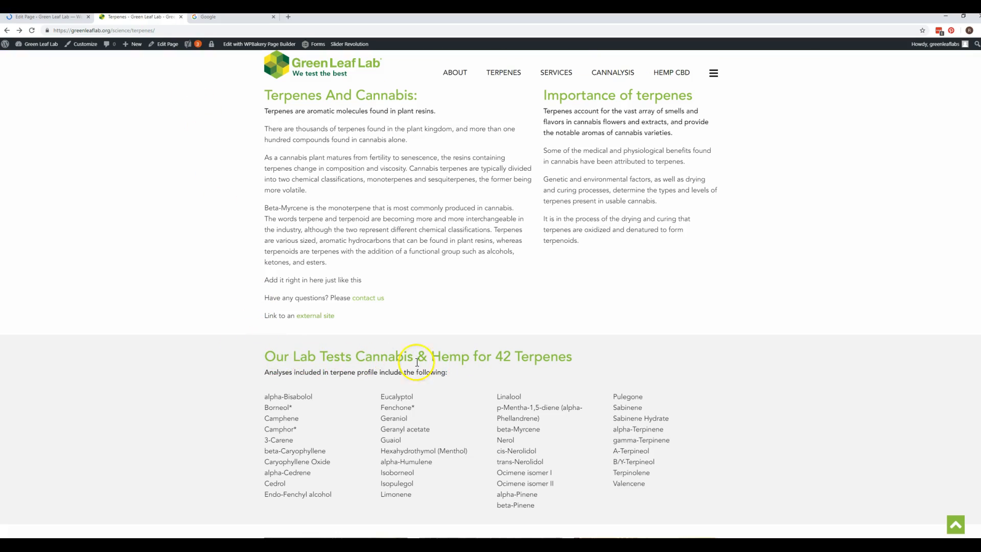
scroll(473, 352, up, 3)
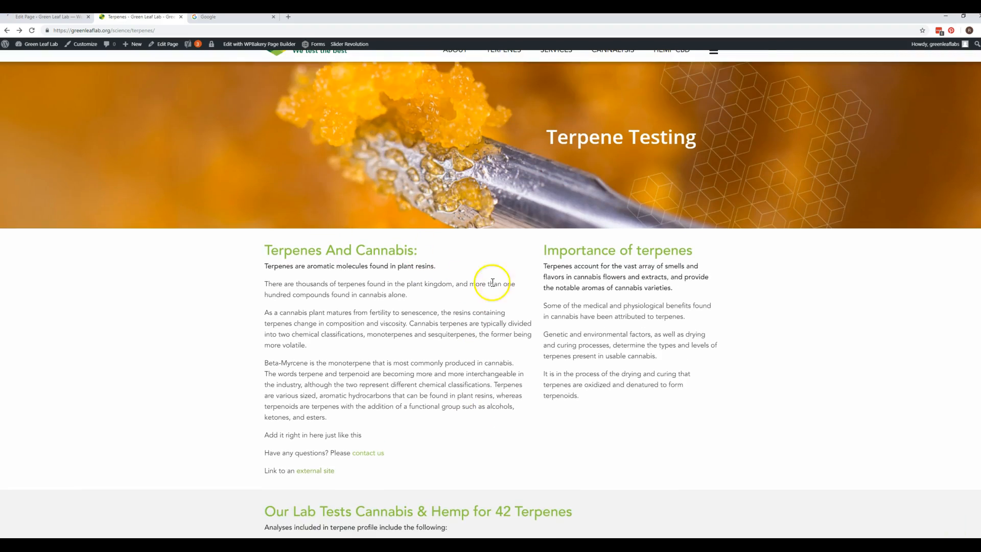
Step: Reopen the "Terpenes And Cannabis" text block settings and add the line "New Headline" below the last paragraph
click(49, 17)
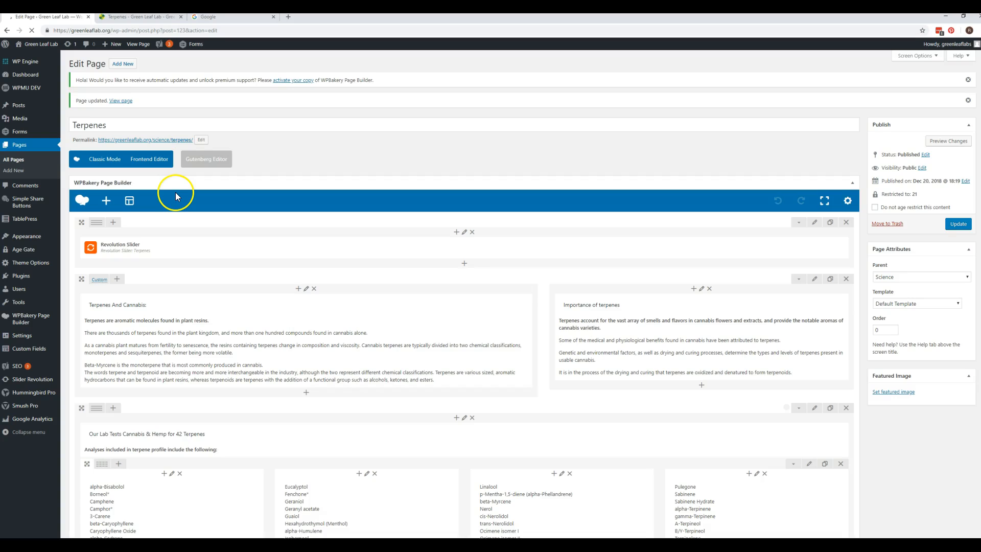
scroll(176, 197, down, 2)
mouse_move(259, 288)
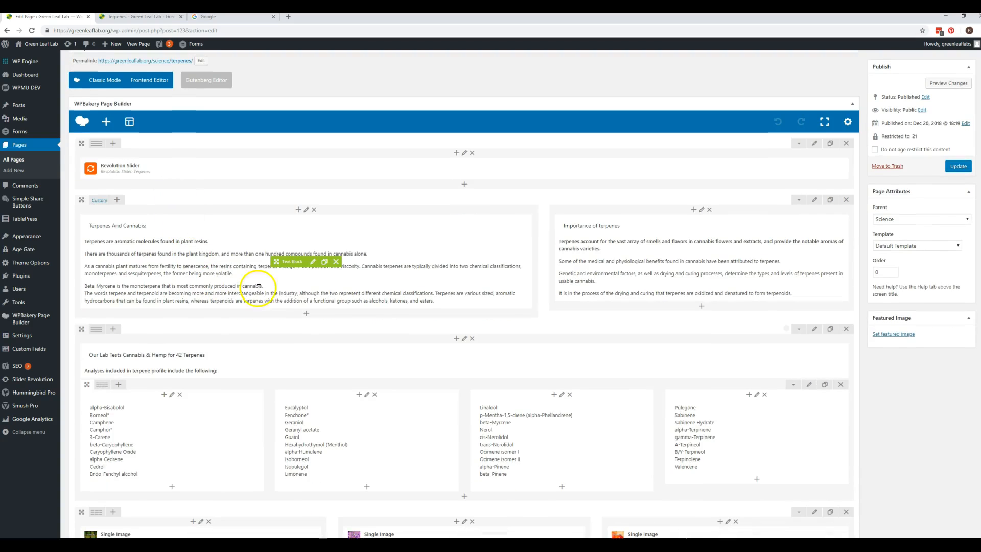
click(313, 262)
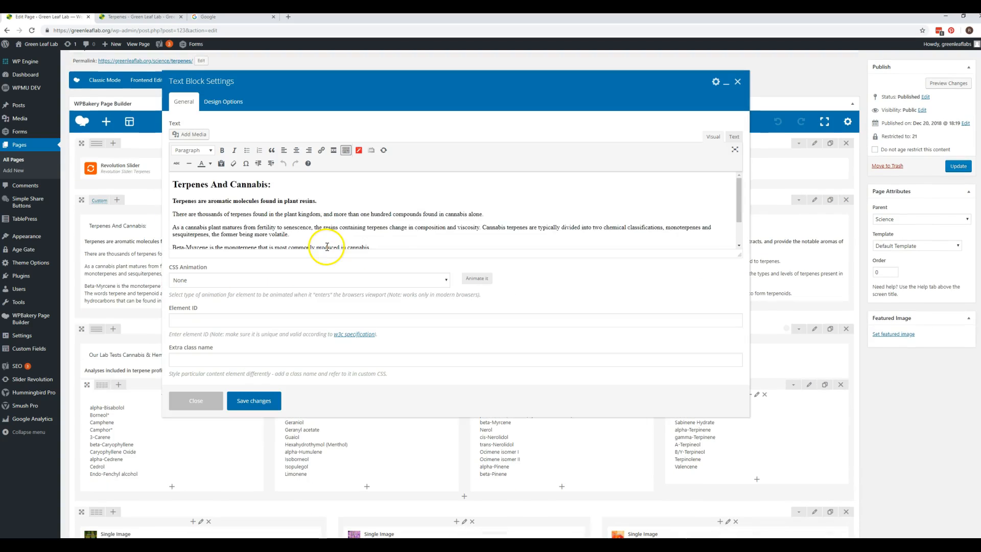
click(380, 246)
scroll(380, 246, down, 2)
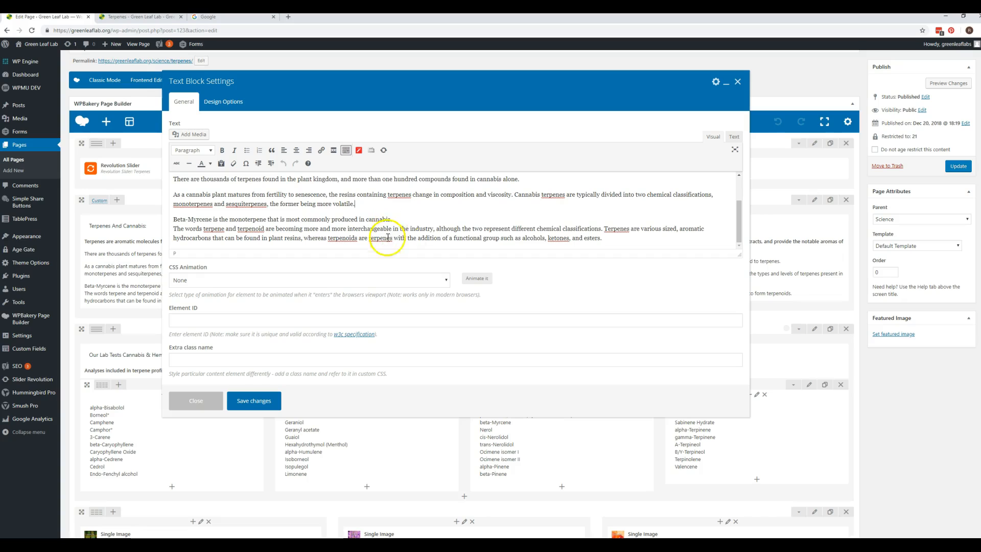
click(620, 238)
key(Return)
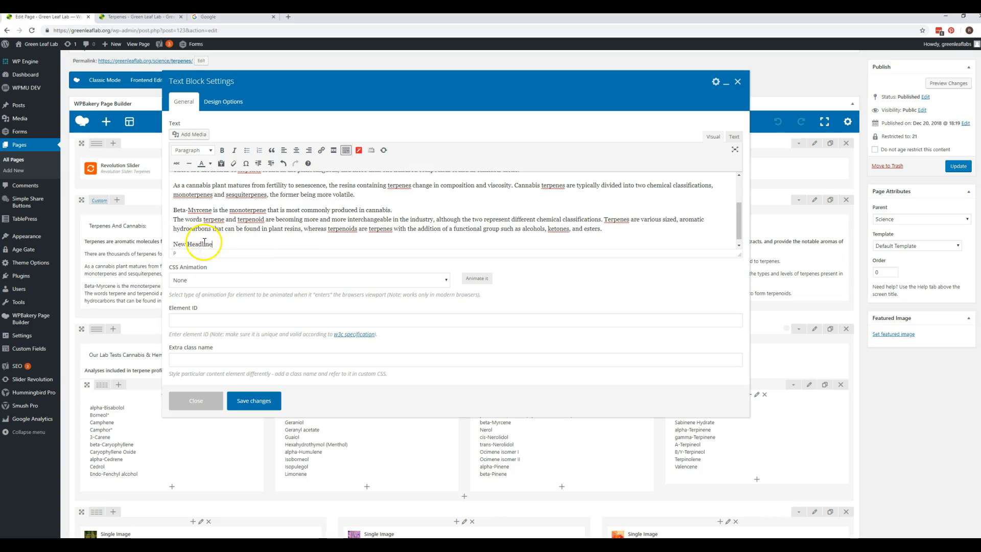
Step: Try Heading 1 on the "New Headline" line, then format it as Heading 2
click(206, 155)
click(205, 182)
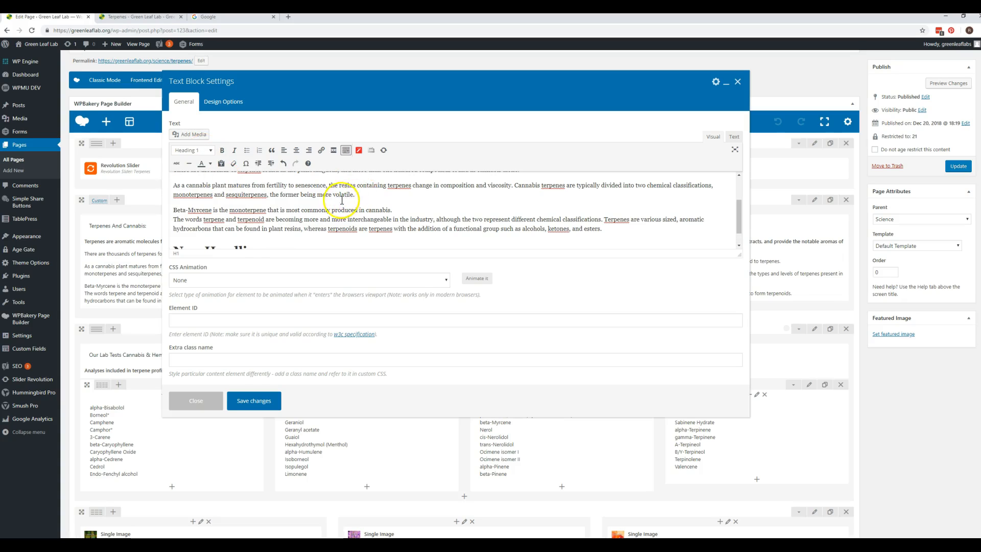
scroll(342, 201, down, 1)
click(197, 151)
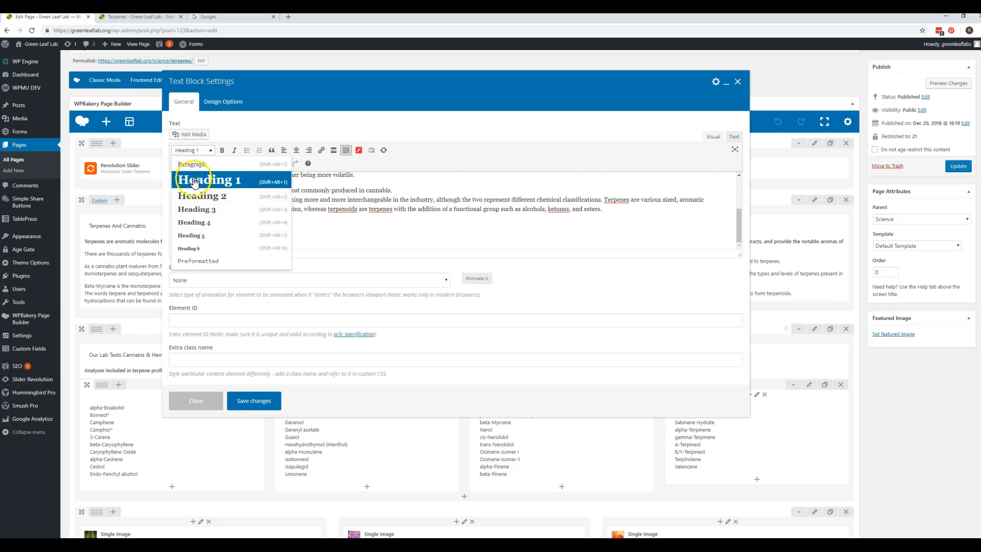
click(200, 196)
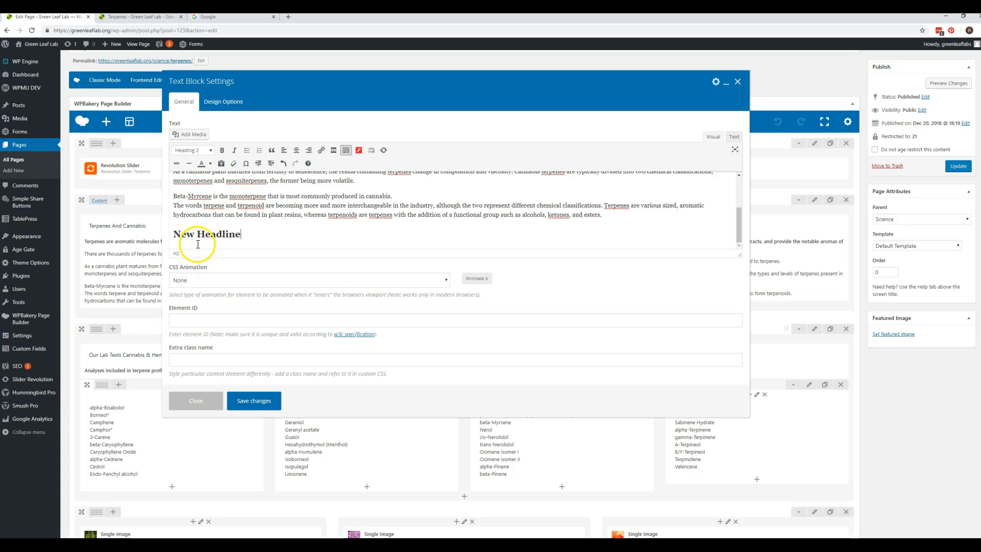
Step: Save the text block with the new headline, update the page and return to the live Terpenes page
click(261, 400)
click(958, 166)
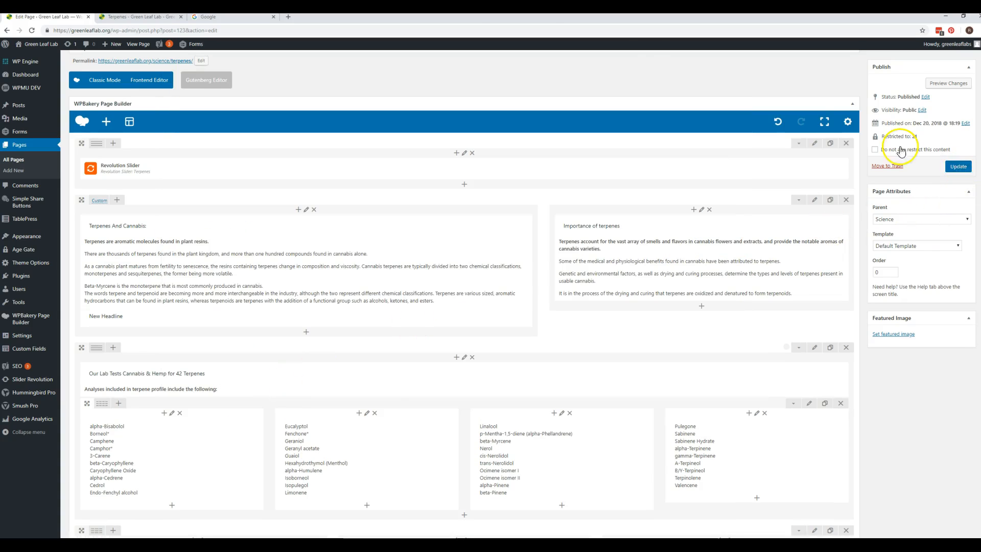
click(147, 18)
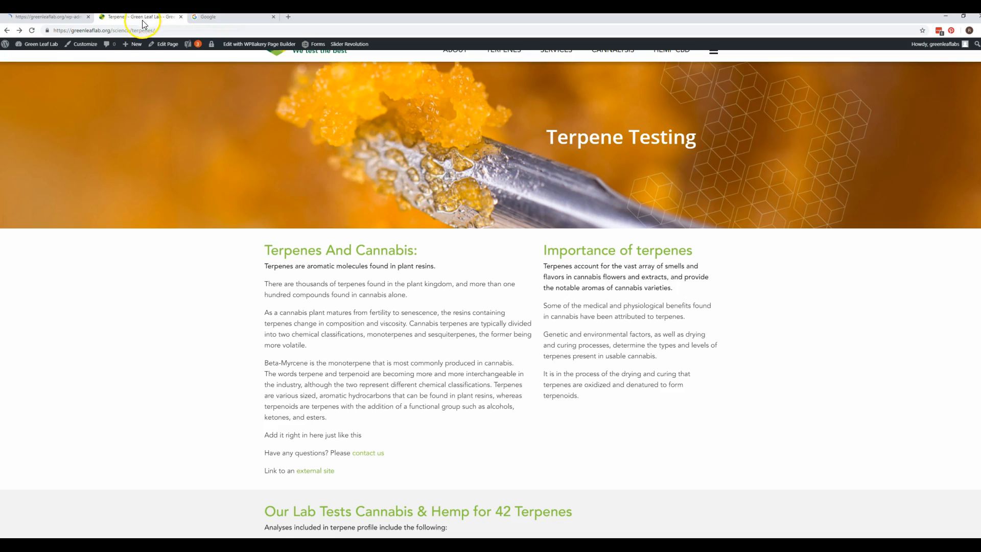
Step: Check the new headline on the live Terpenes page and examine the rows and columns of blocks in the page editor
click(155, 287)
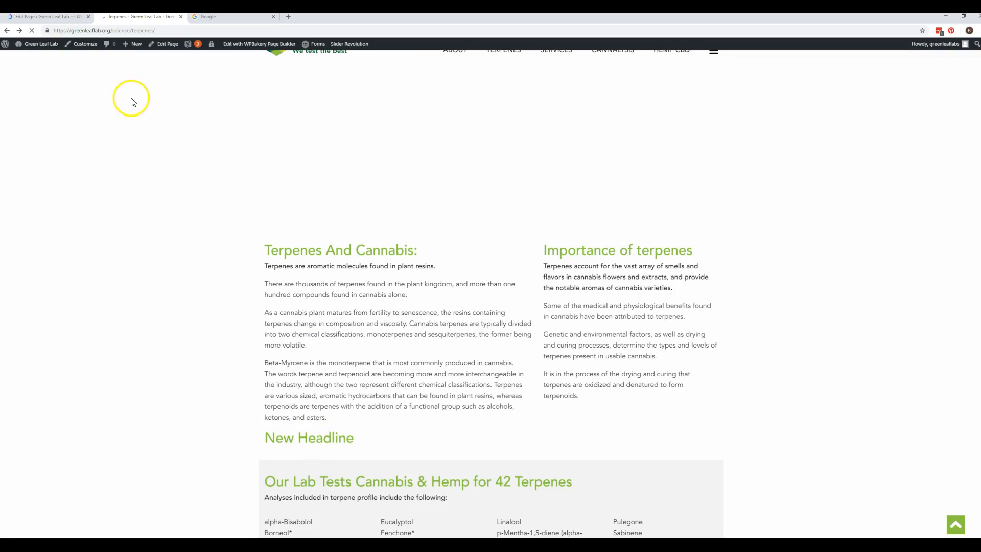
click(60, 19)
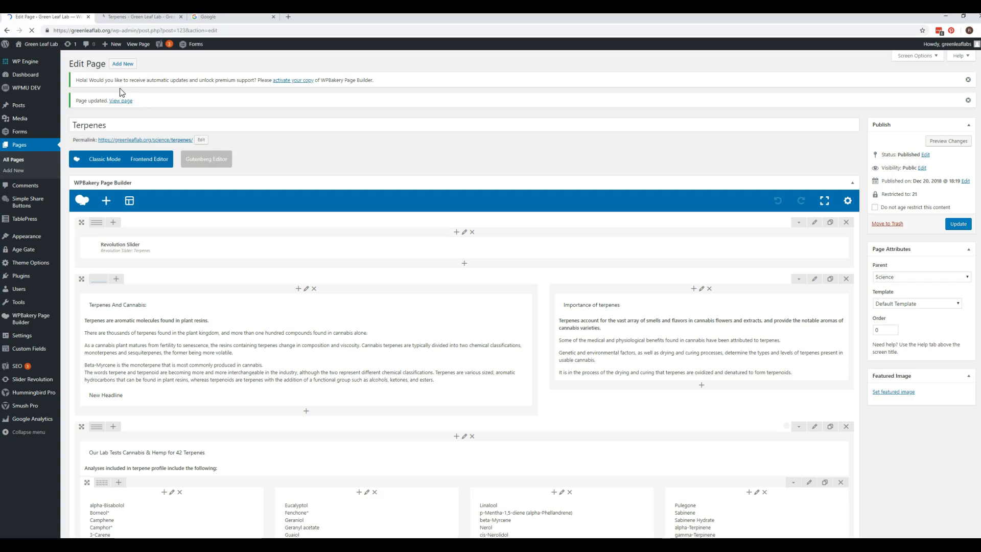
scroll(193, 293, down, 3)
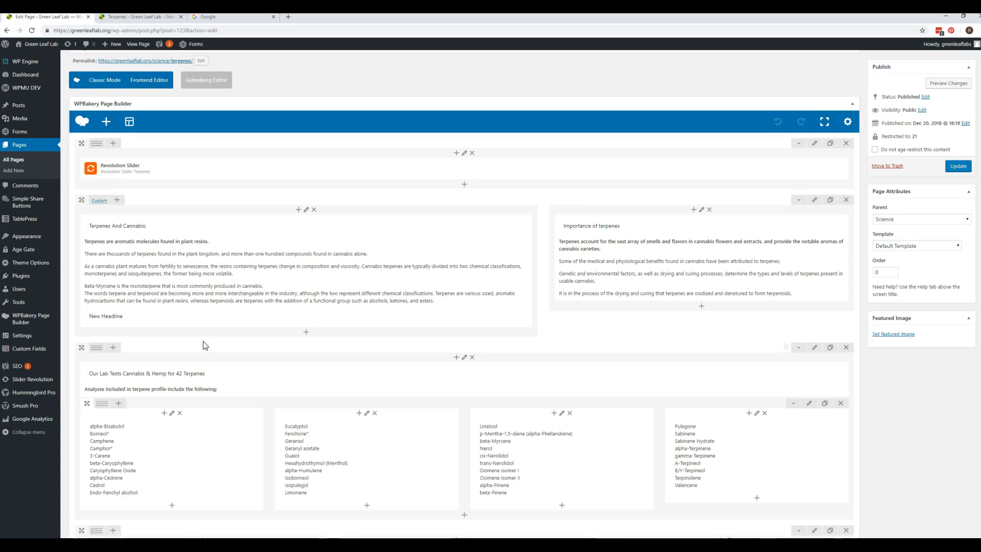
scroll(204, 346, down, 1)
scroll(196, 341, down, 1)
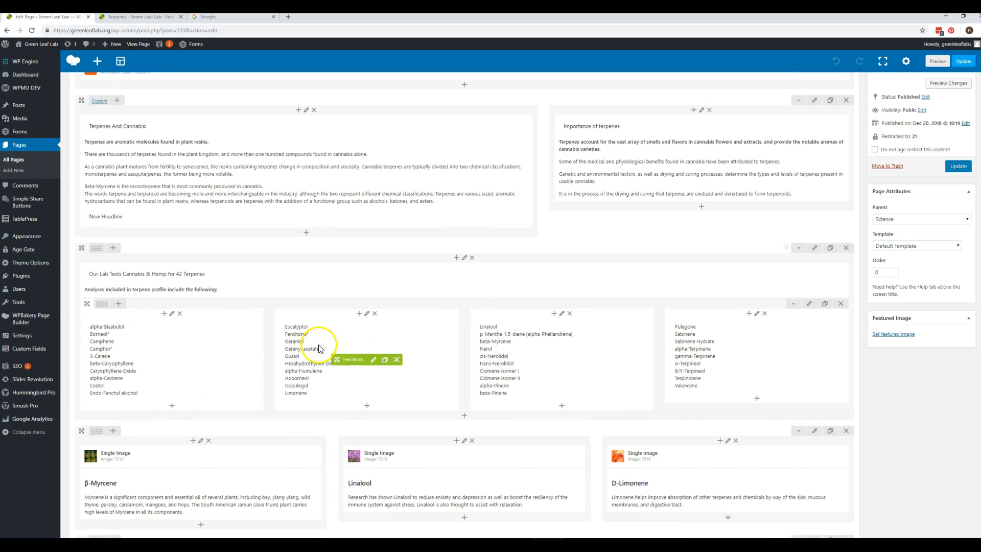
mouse_move(100, 306)
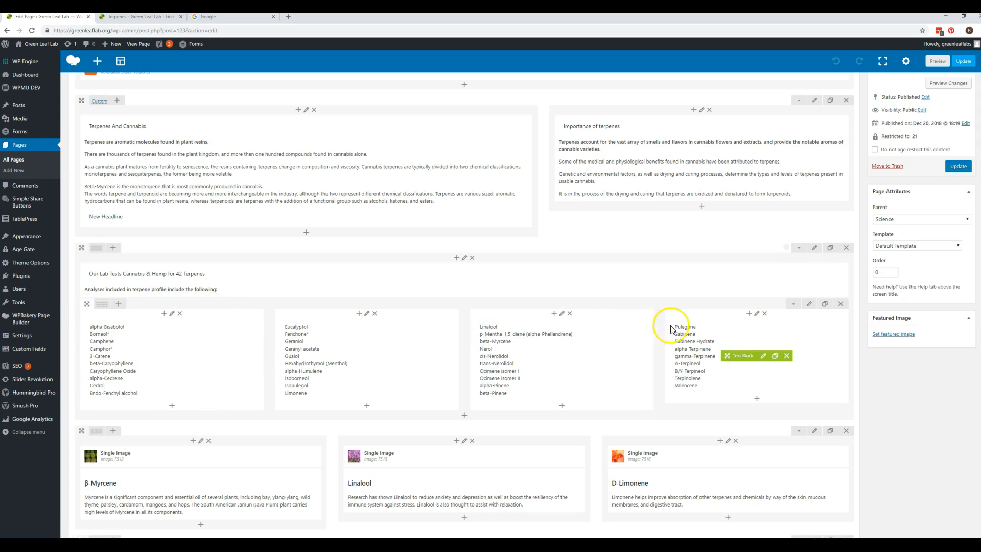
scroll(634, 327, down, 2)
scroll(603, 329, down, 1)
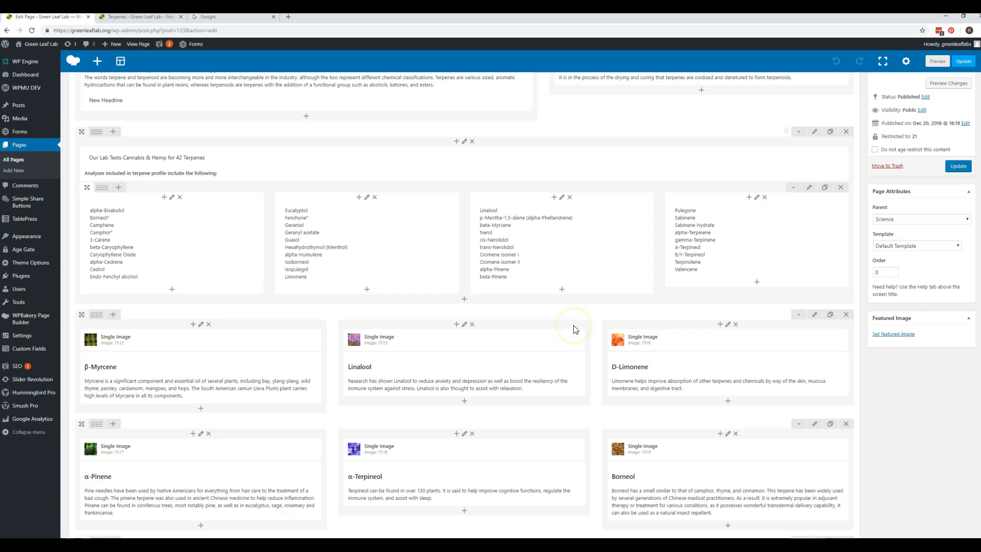
scroll(573, 329, down, 1)
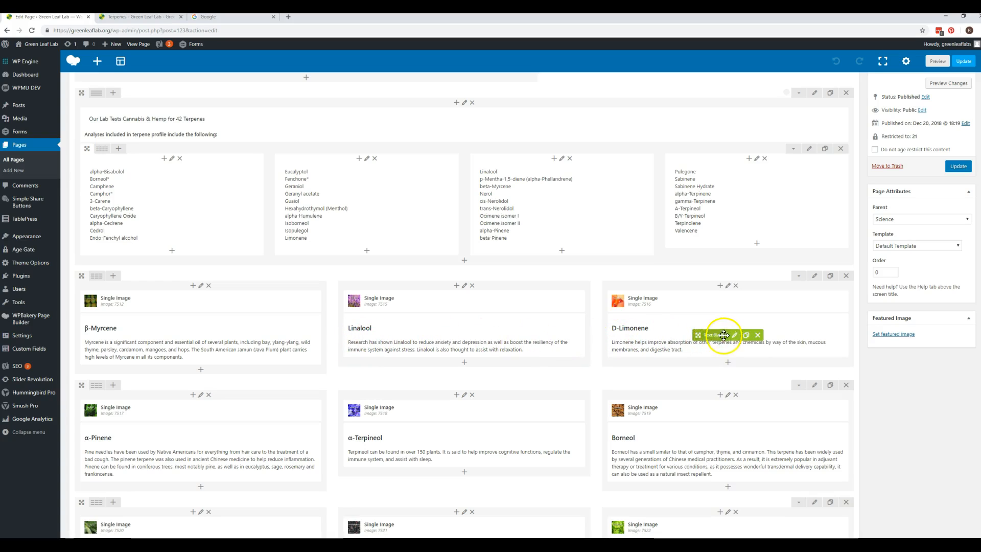
Step: Swap the D-Limonene and Linalool text blocks and their images between the two columns of the same row
drag(705, 335, 453, 387)
drag(599, 330, 685, 331)
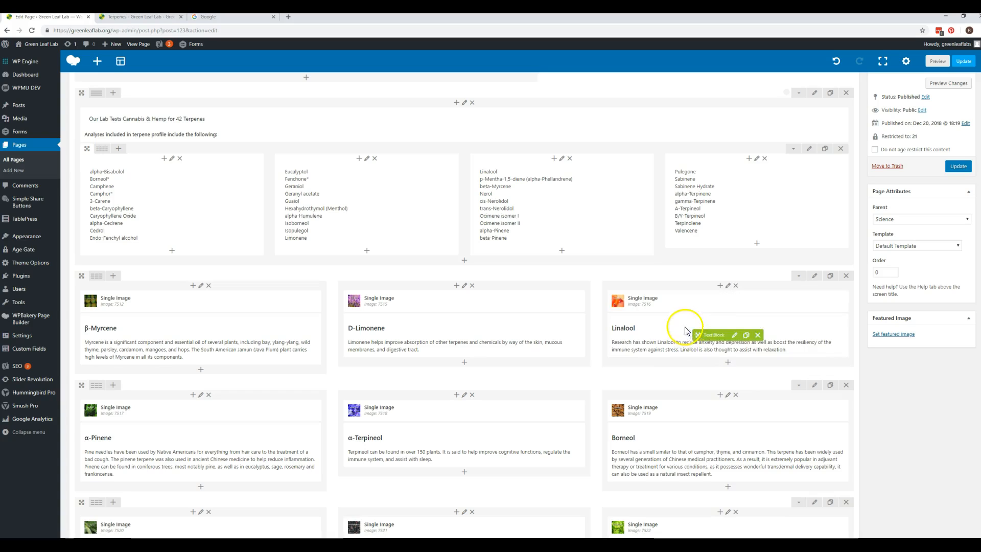
drag(698, 297, 711, 333)
drag(711, 332, 706, 355)
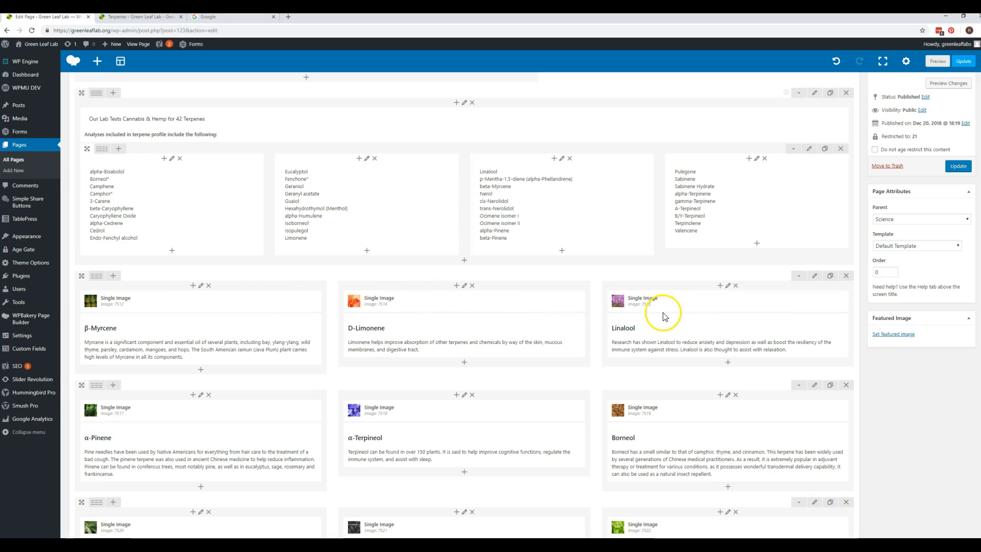
Step: Leave the Terpenes page editor without saving the layout changes and open the list of all posts
click(32, 147)
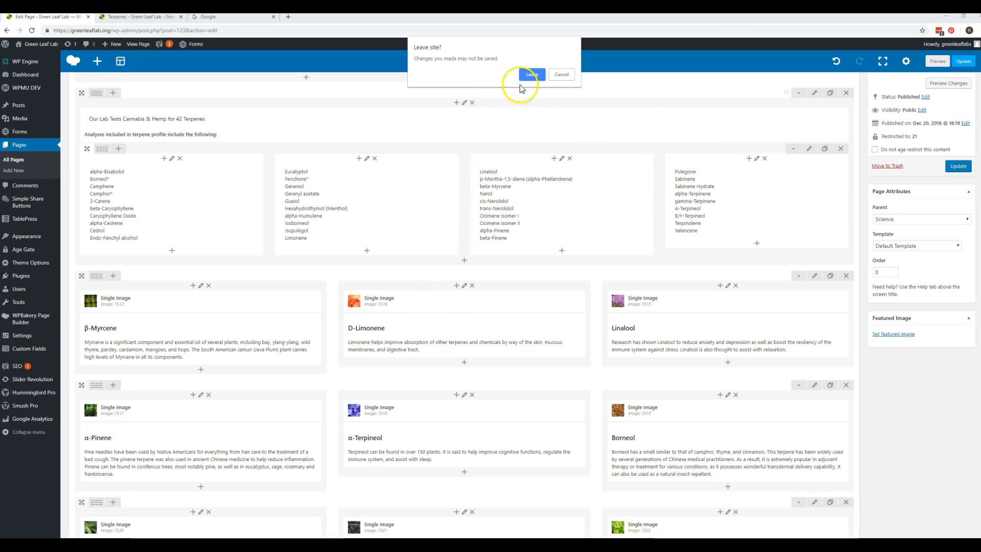
click(532, 75)
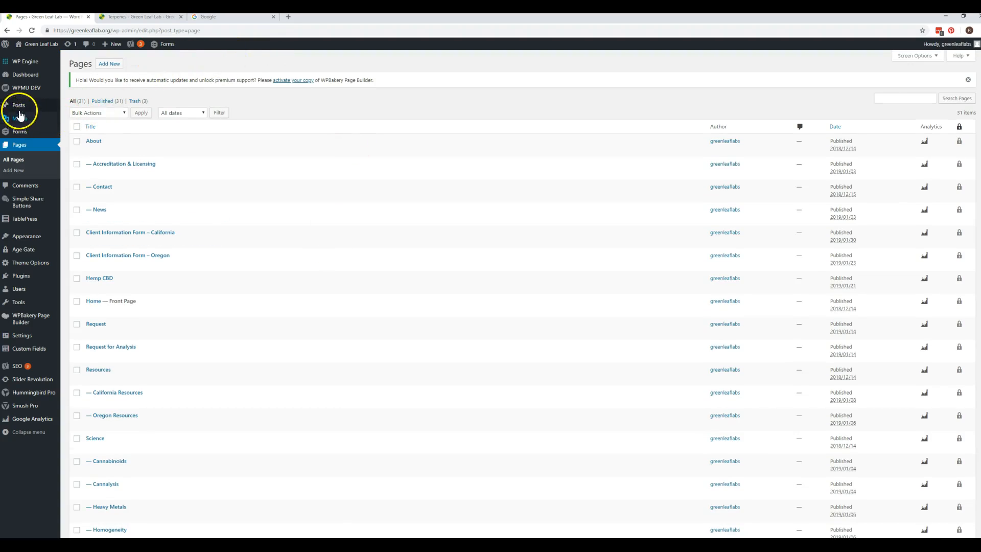
click(21, 106)
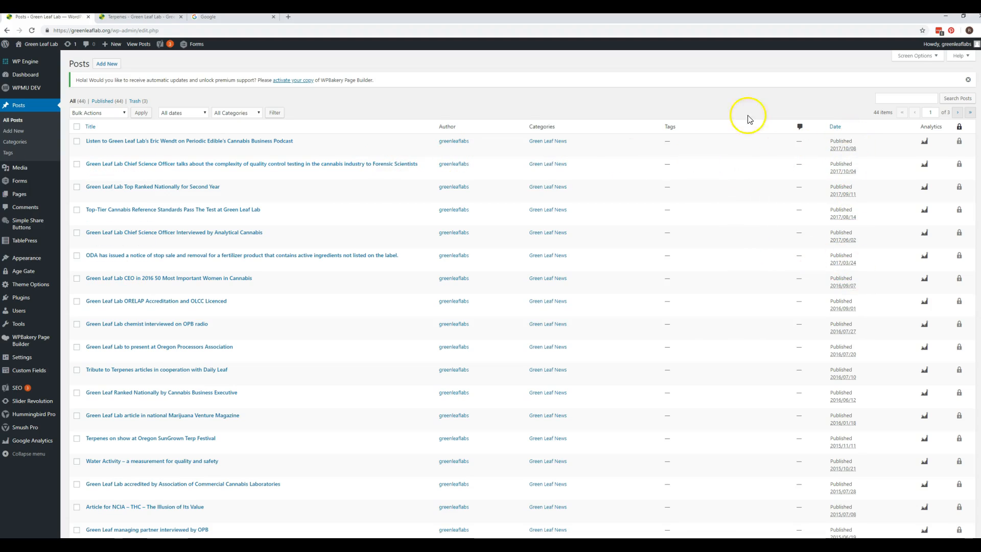
click(902, 100)
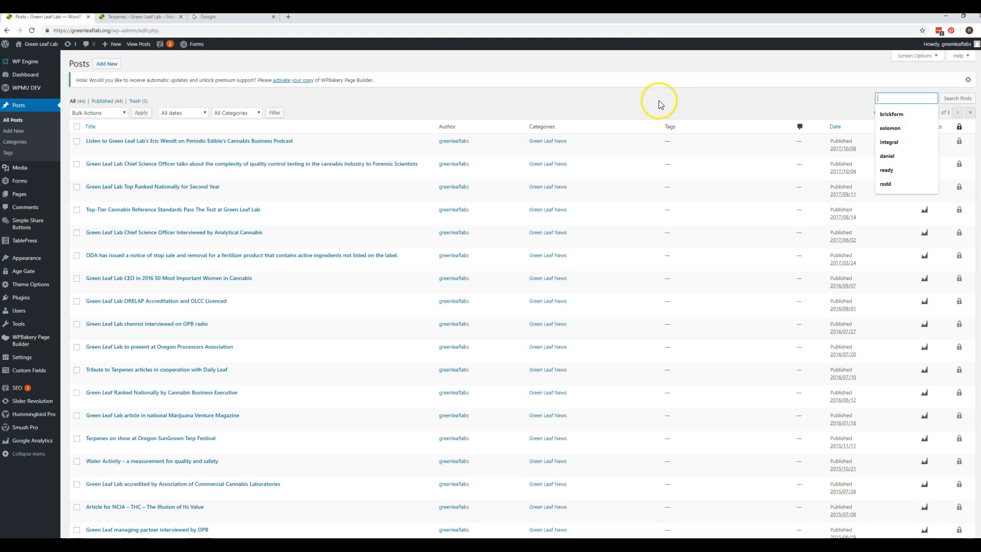
click(644, 104)
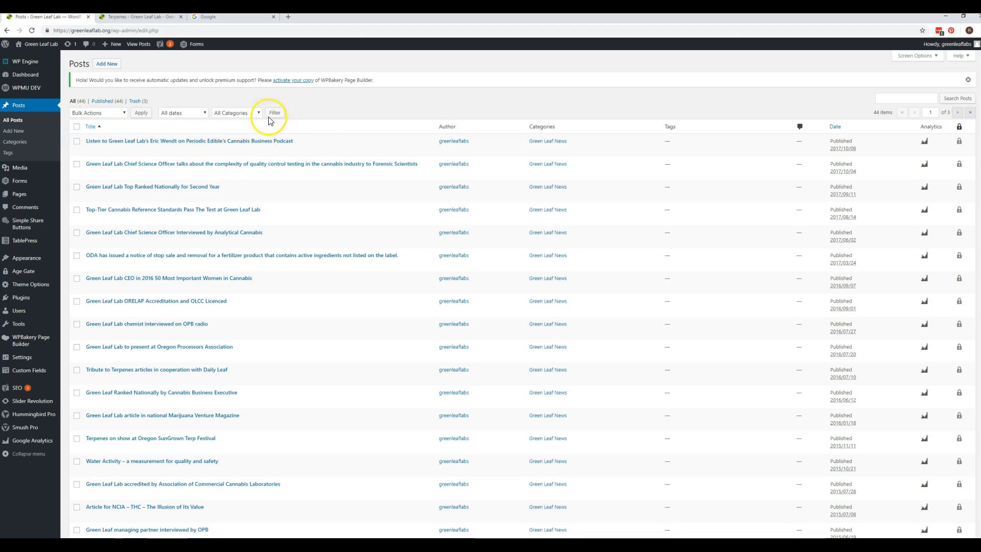
Step: Start a new post and insert the green and yellow hexagon logo from the media library into its body
click(108, 66)
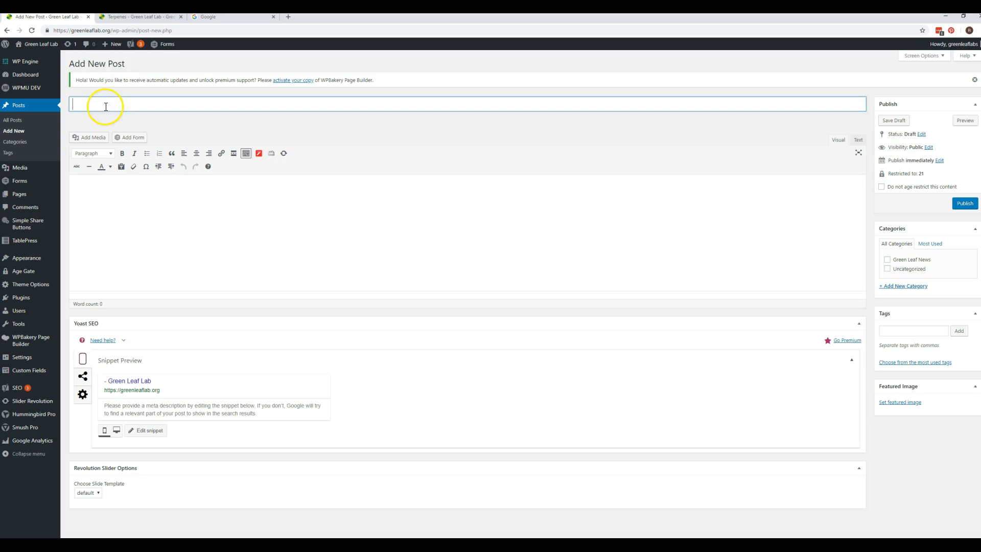
click(87, 195)
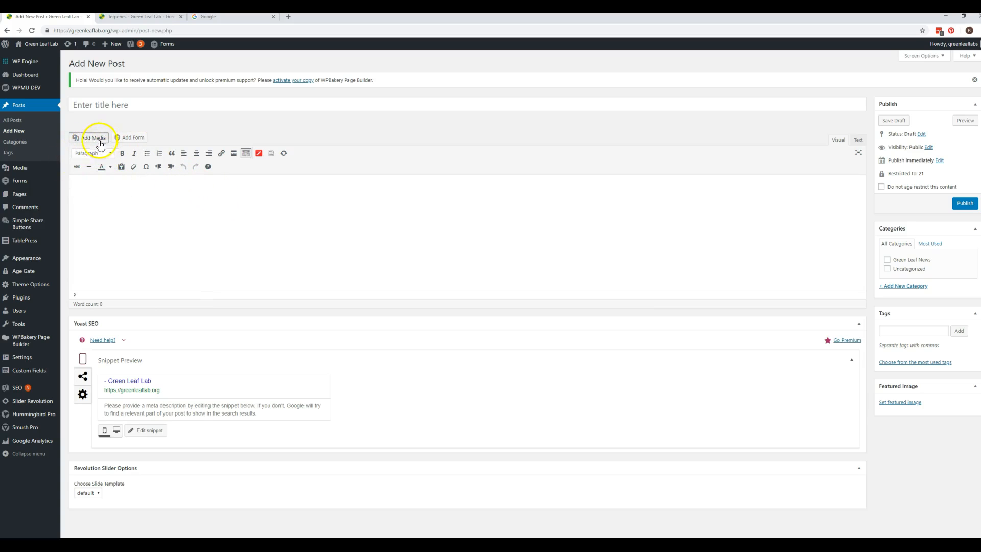
click(95, 137)
click(106, 142)
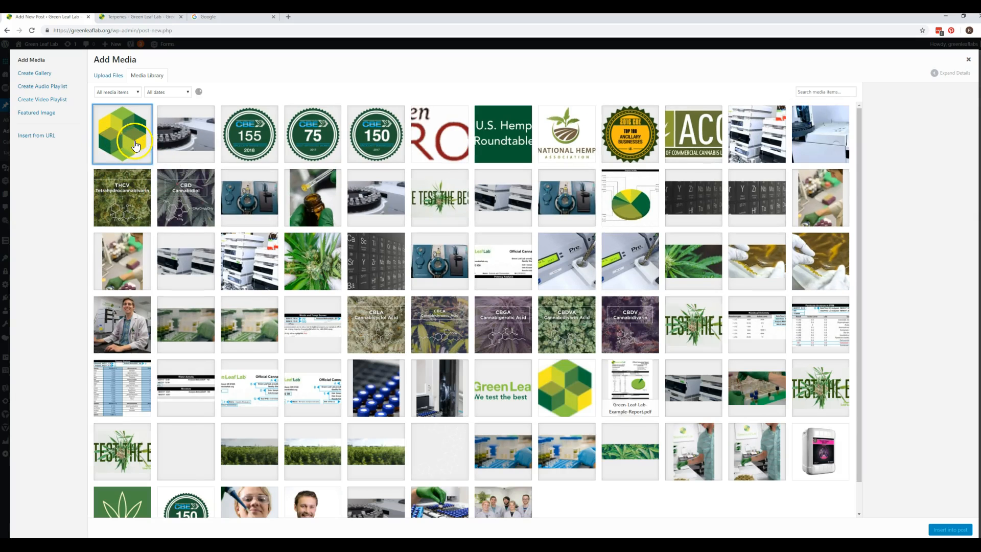
click(950, 529)
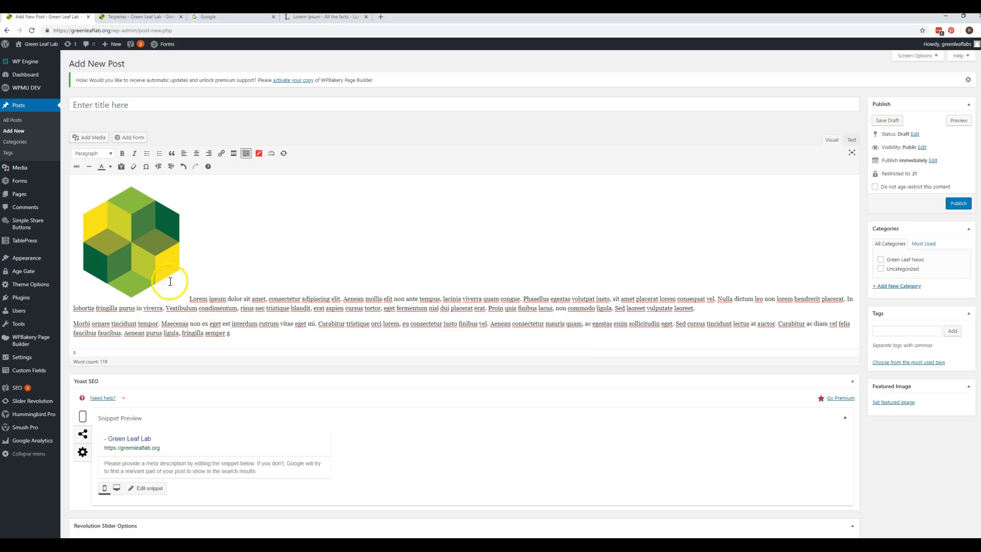
Step: Align the inserted logo left so the placeholder text wraps around it, and open the post's publish date for editing
click(145, 250)
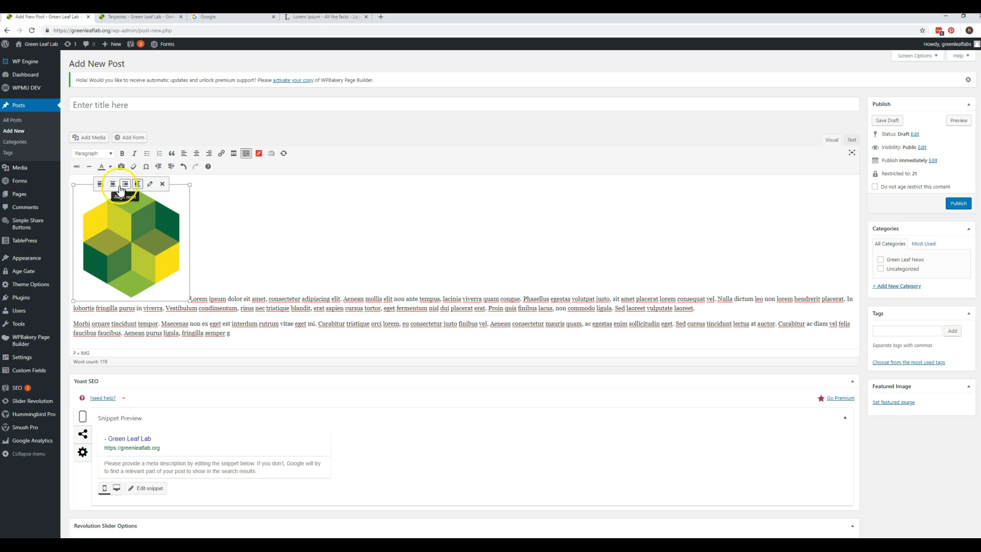
click(100, 184)
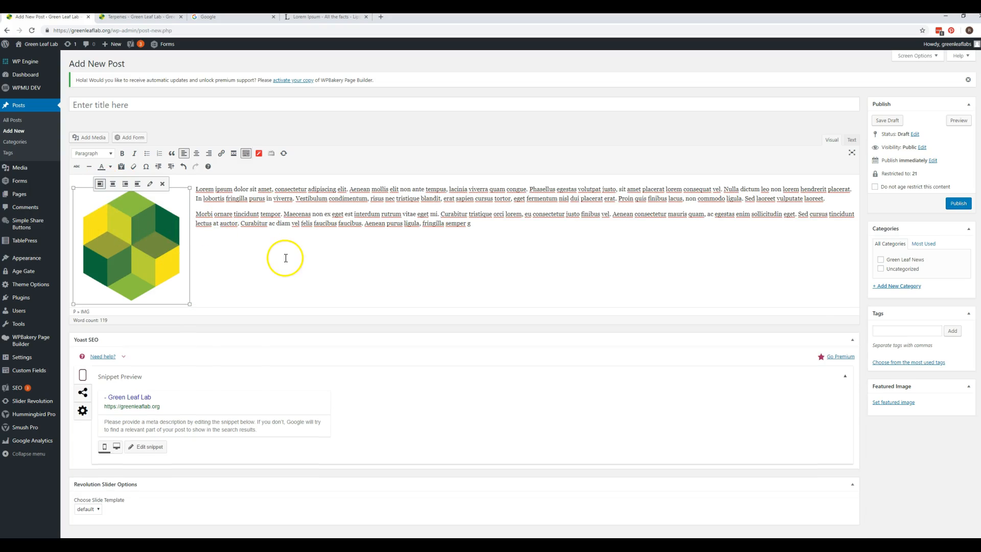
scroll(409, 230, down, 1)
click(494, 218)
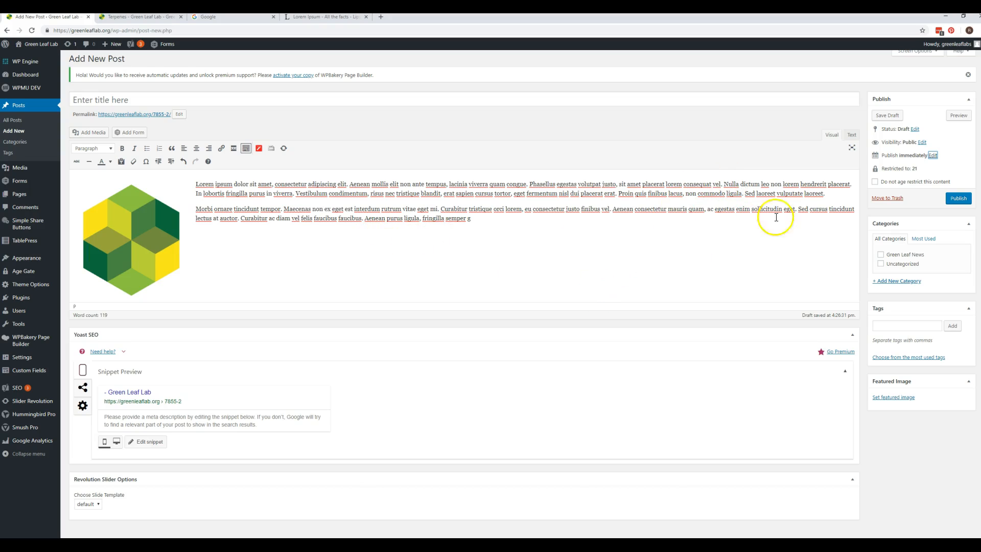
click(933, 156)
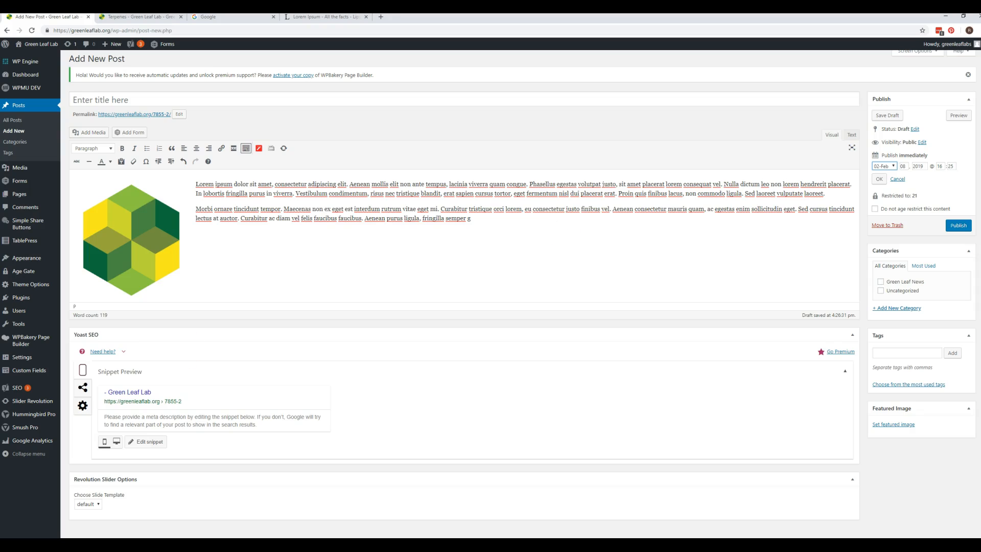
Step: Leave the new post without saving and move its untitled draft to the trash
click(19, 105)
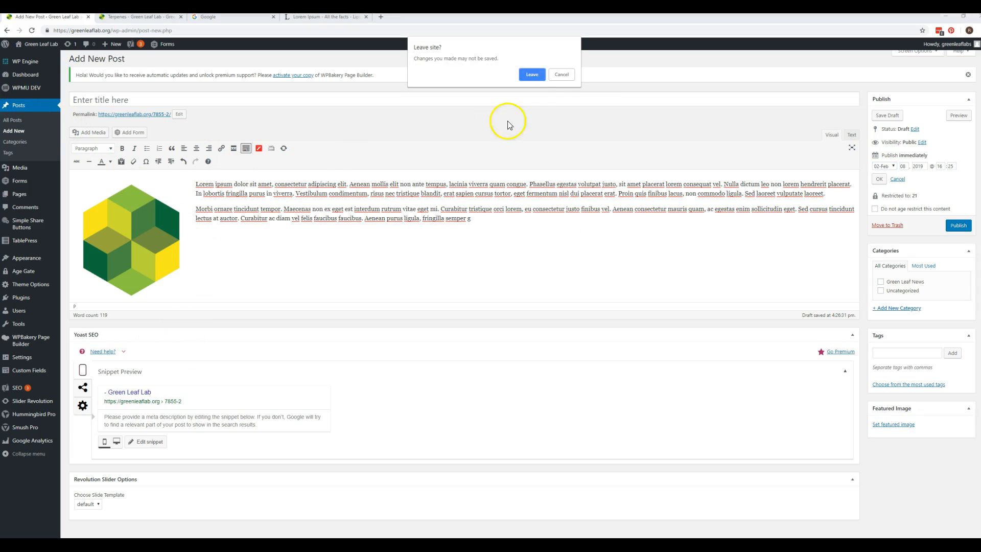
click(531, 76)
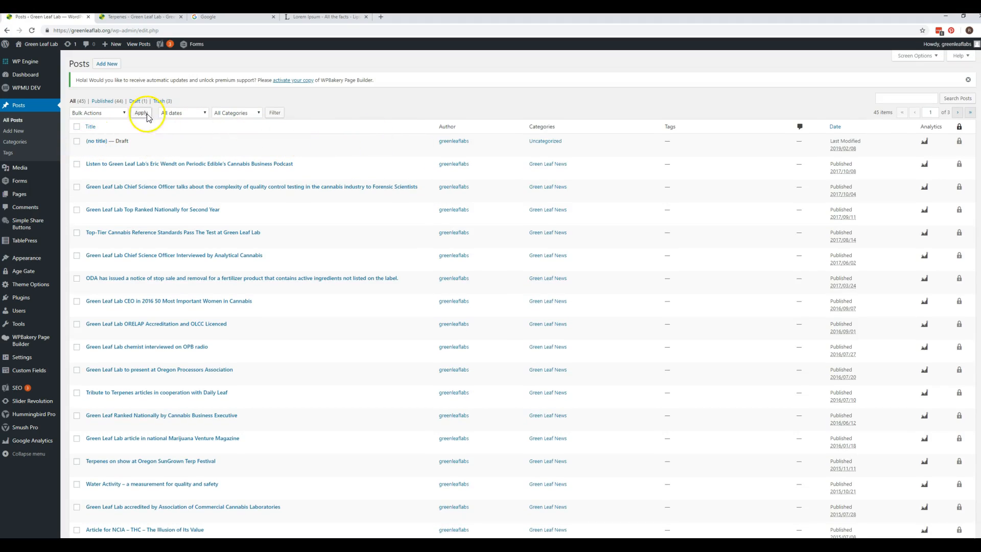
click(130, 152)
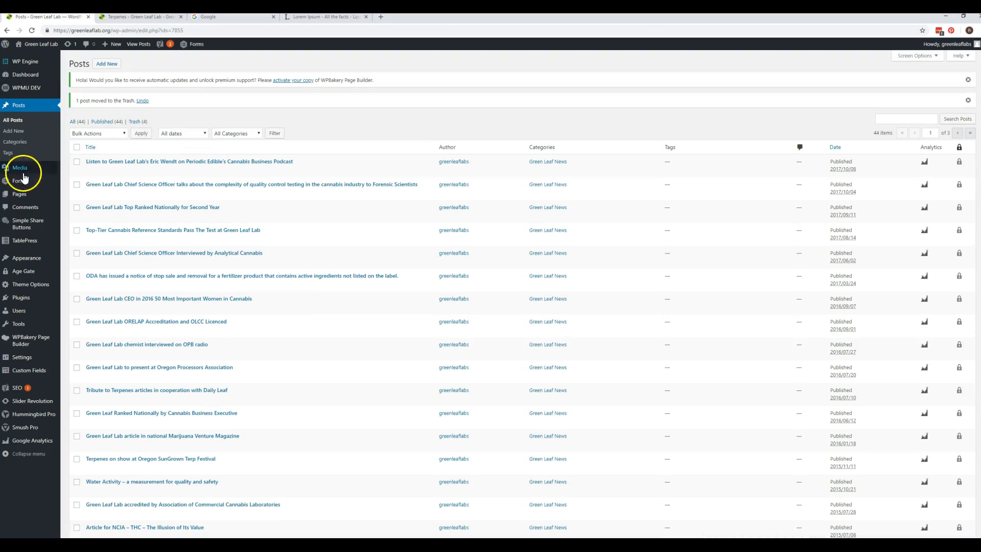
Step: Look through the list of TablePress tables and open "Table 1 Pesticide Analyte" for editing
mouse_move(26, 245)
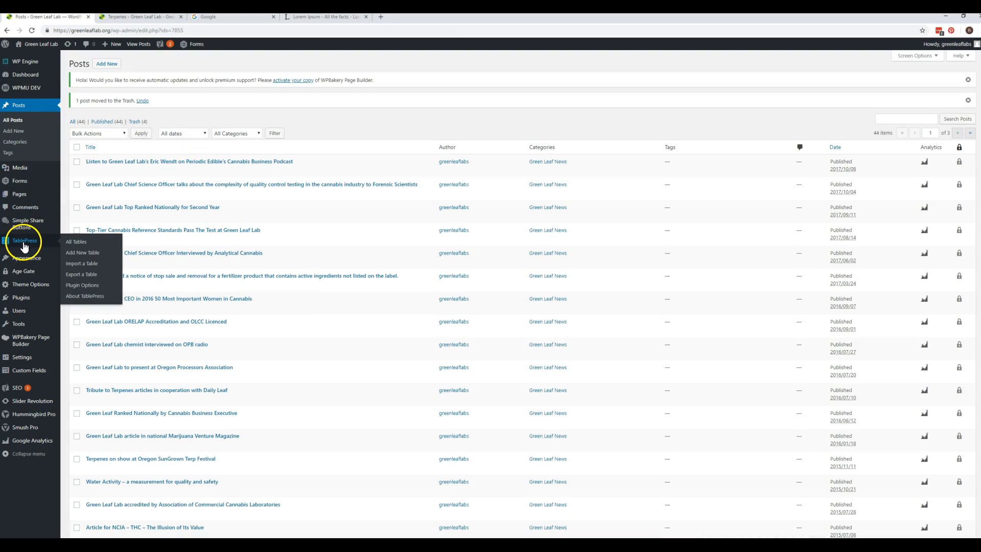
click(24, 245)
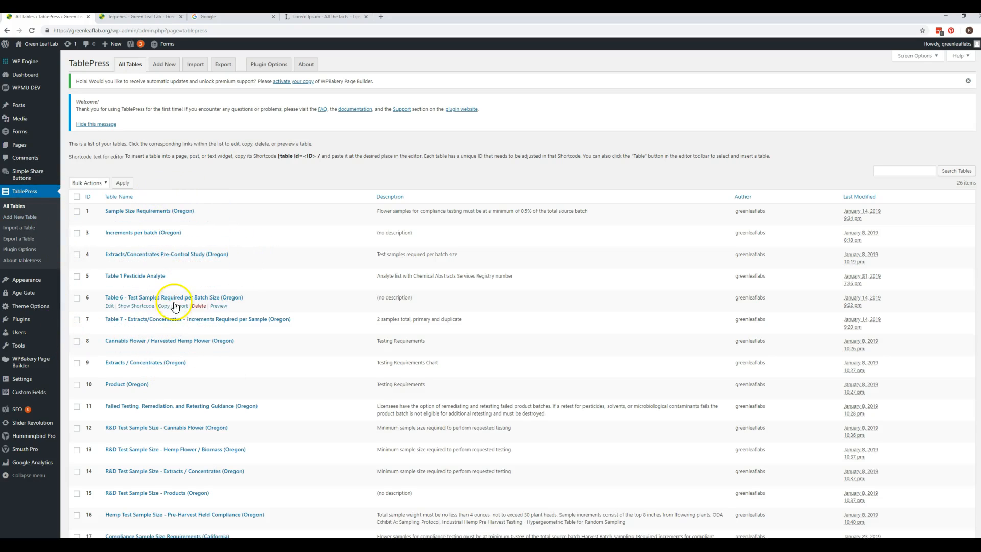
scroll(171, 302, down, 1)
scroll(175, 303, down, 3)
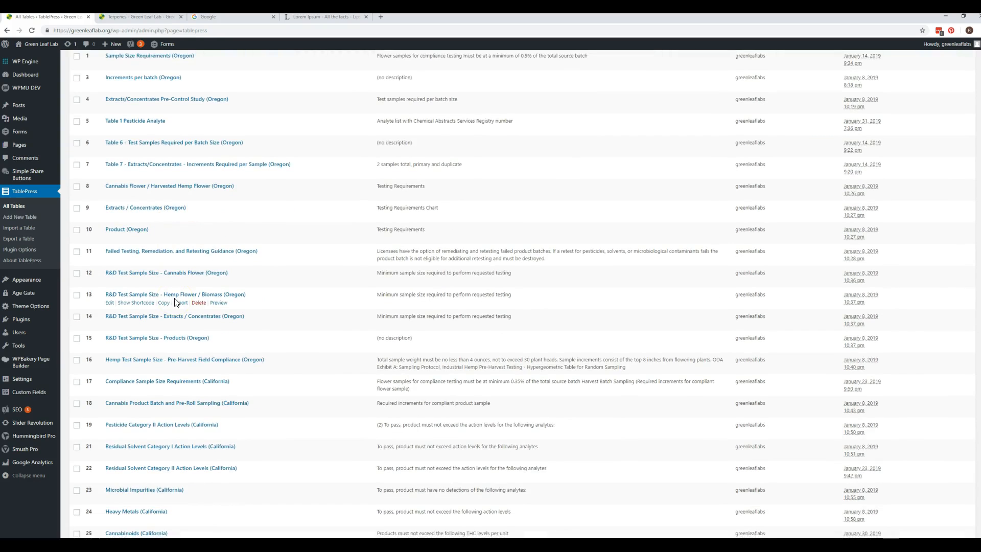
scroll(174, 305, down, 1)
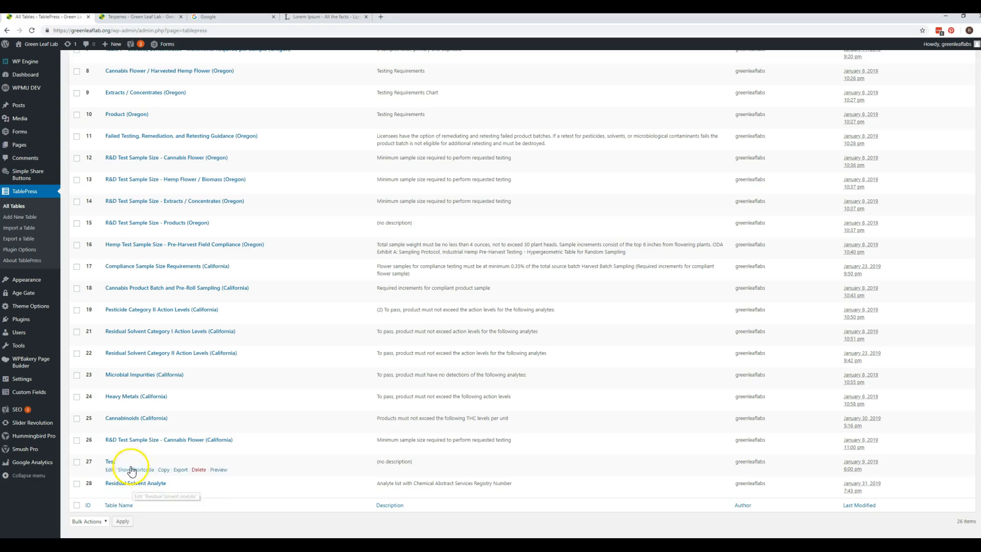
scroll(138, 376, up, 2)
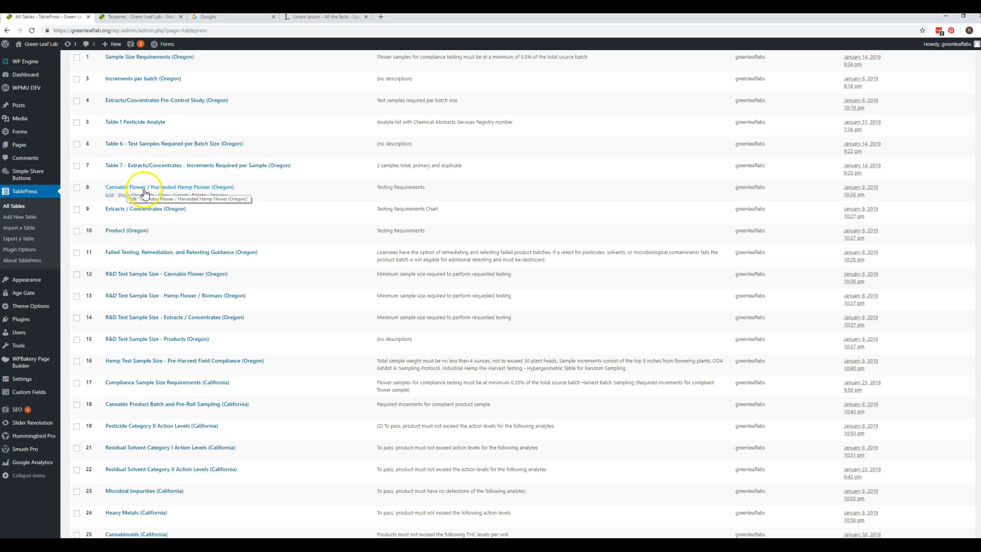
click(148, 123)
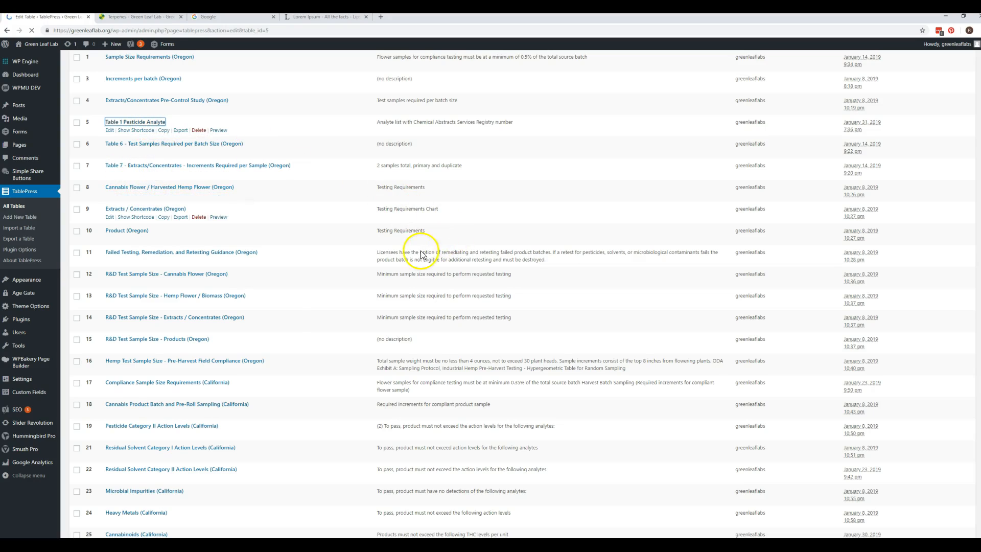
Step: Examine the pesticide analyte names, CAS numbers and table information of "Table 1 Pesticide Analyte"
scroll(373, 296, down, 2)
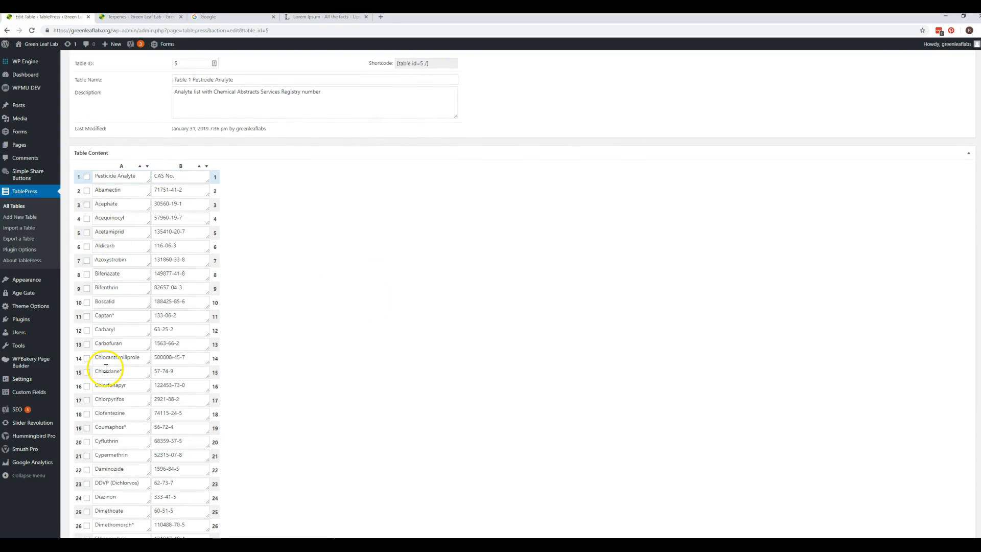
drag(192, 274, 166, 274)
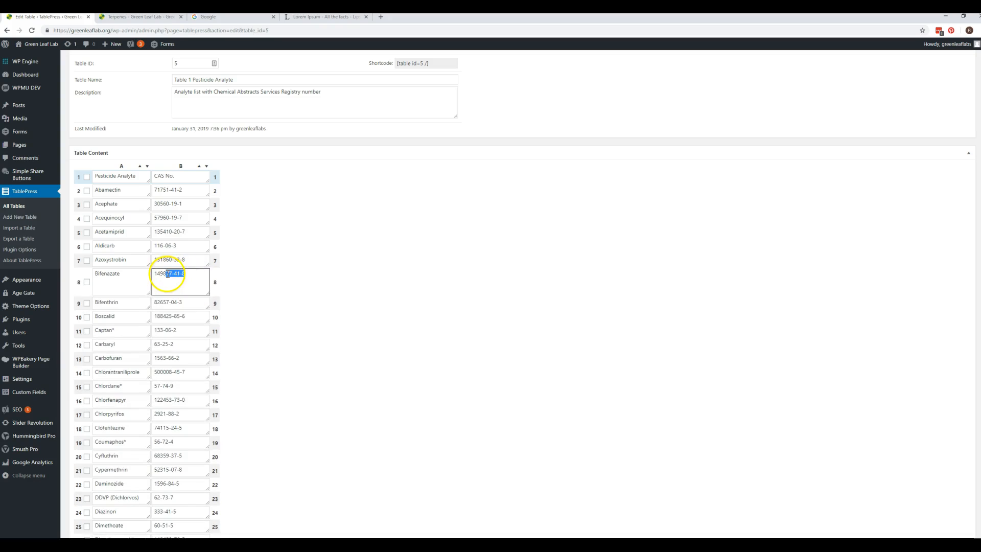
click(286, 276)
scroll(212, 261, up, 1)
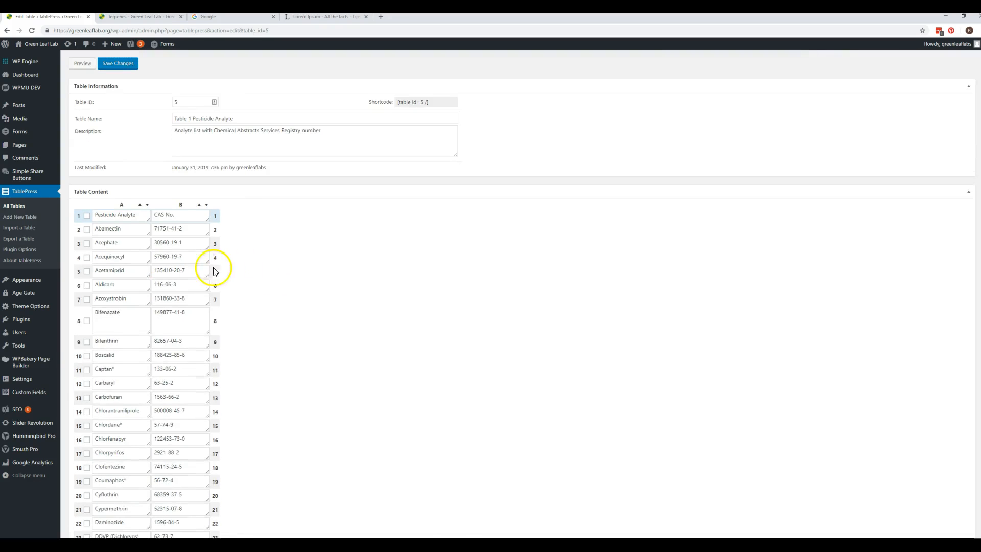
click(179, 256)
scroll(389, 255, up, 2)
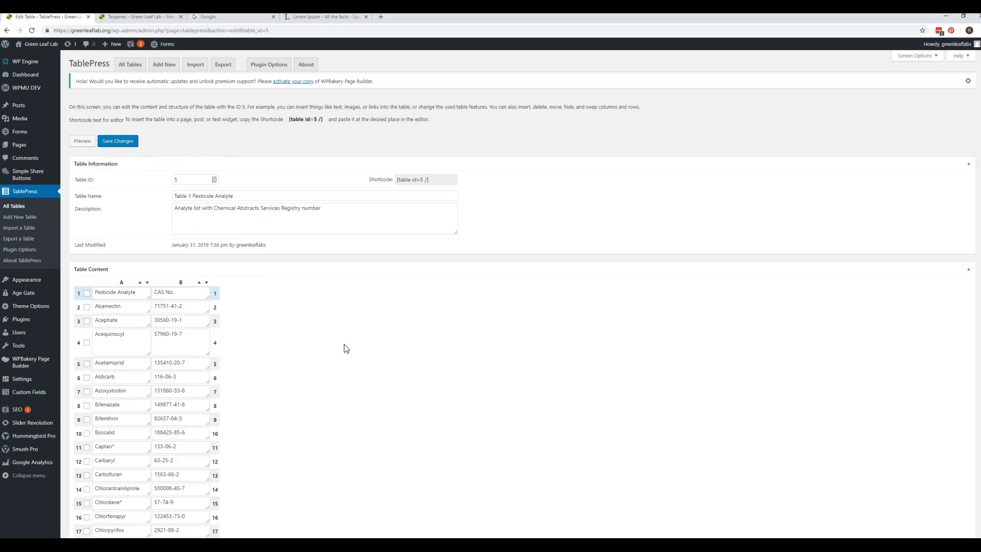
Step: Review the pesticide table's last rows, its row and column manipulation controls and table options, and return to its first rows
scroll(345, 349, down, 20)
scroll(345, 348, down, 1)
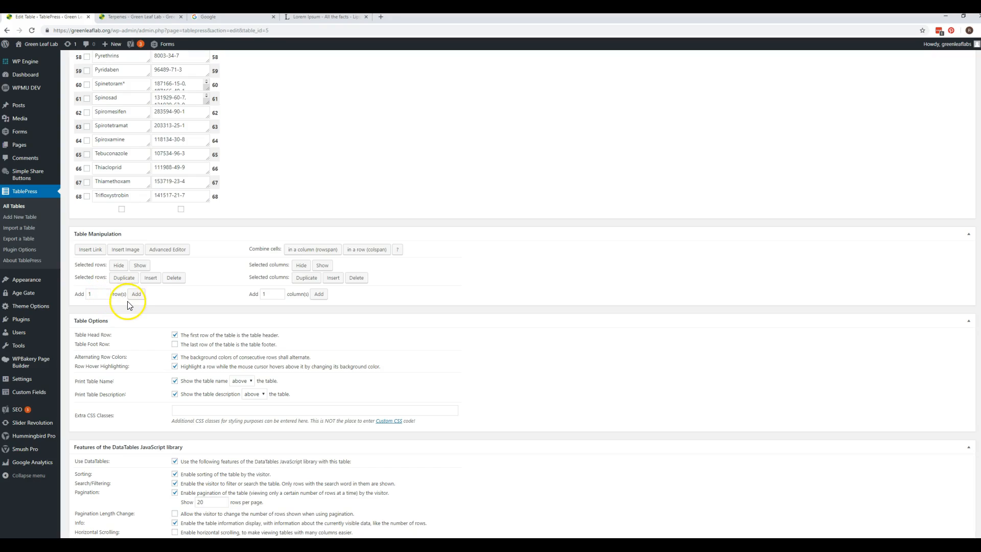
mouse_move(81, 199)
mouse_down()
mouse_move(76, 169)
mouse_move(77, 196)
mouse_up()
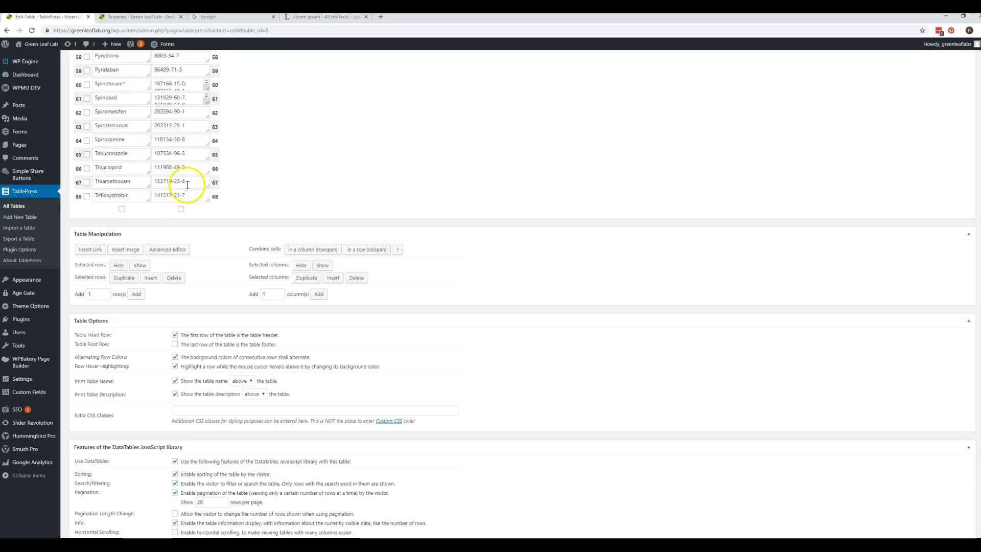
scroll(186, 186, up, 1)
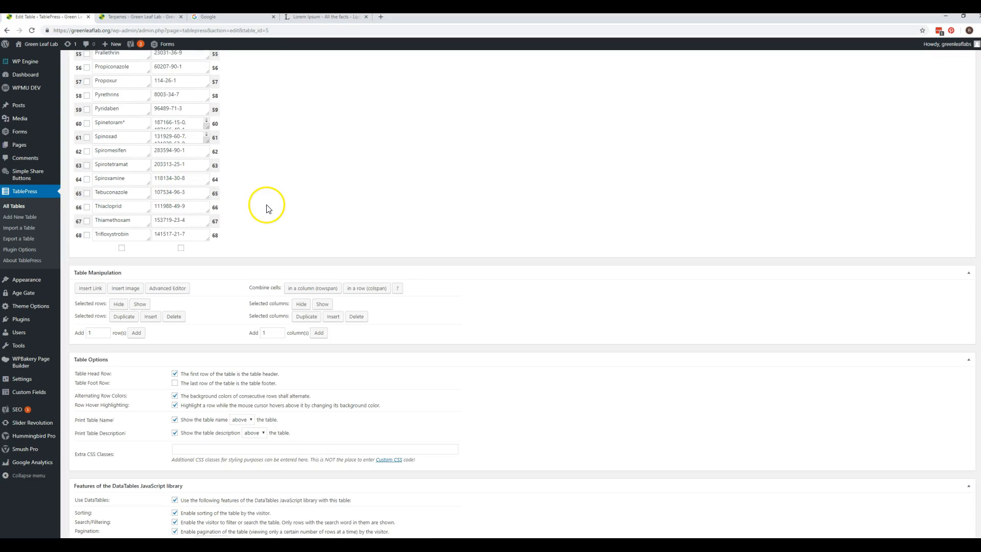
scroll(532, 195, up, 1)
scroll(532, 195, up, 20)
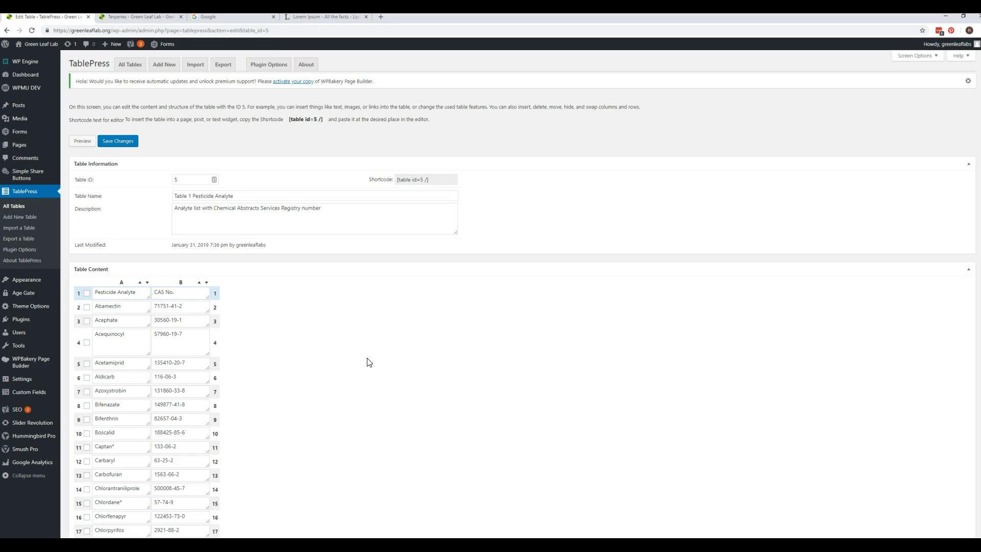
click(364, 347)
scroll(364, 347, down, 1)
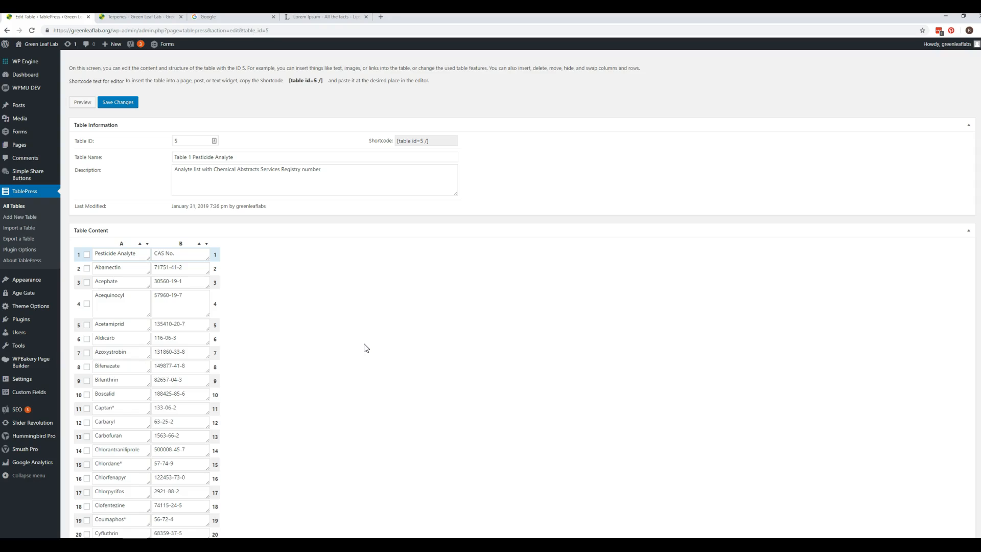
scroll(364, 348, down, 1)
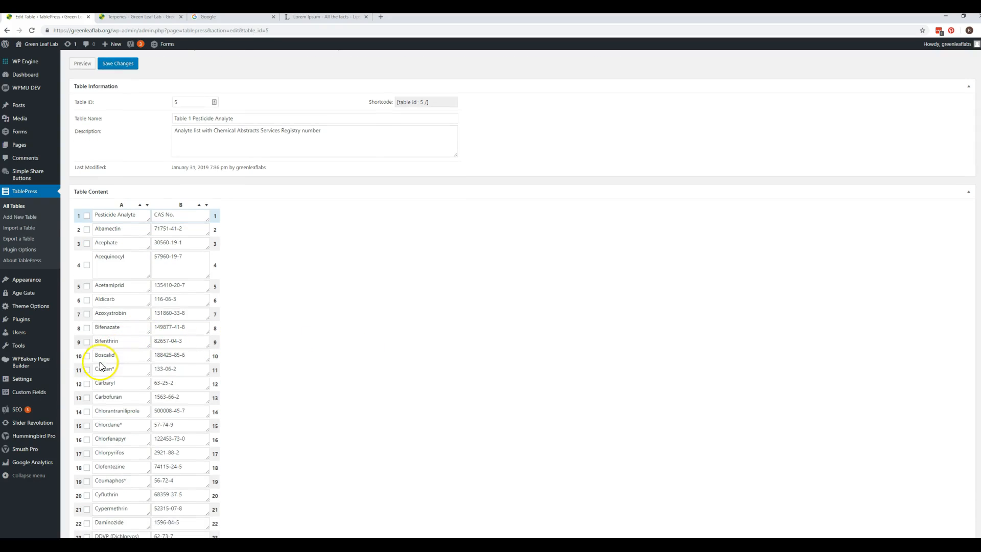